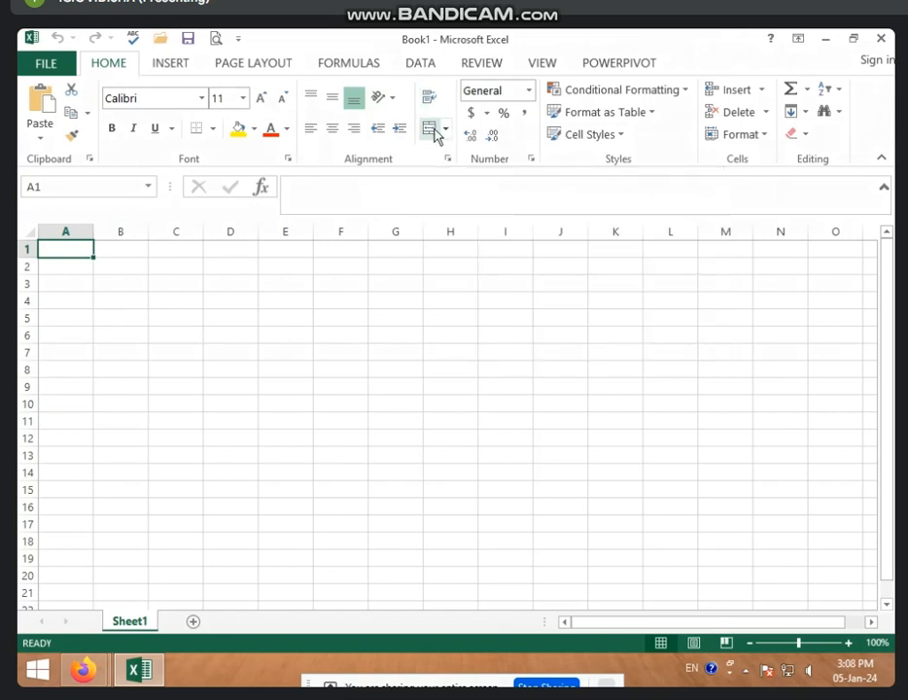
# Step: Enter the text "ICIC COMPUTER CENTER" in cell D3
pyautogui.click(247, 318)
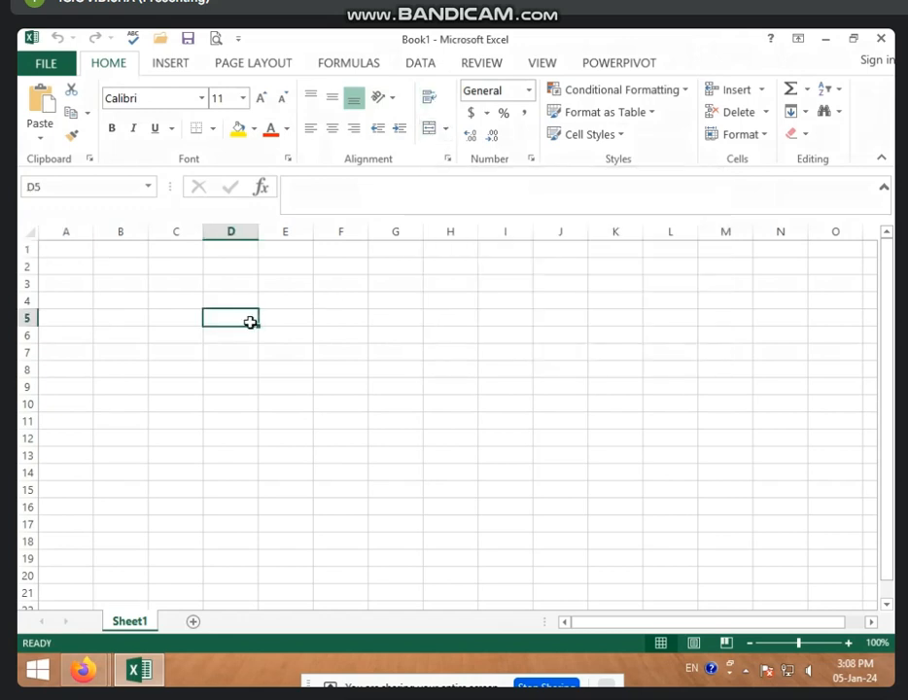
pyautogui.click(231, 285)
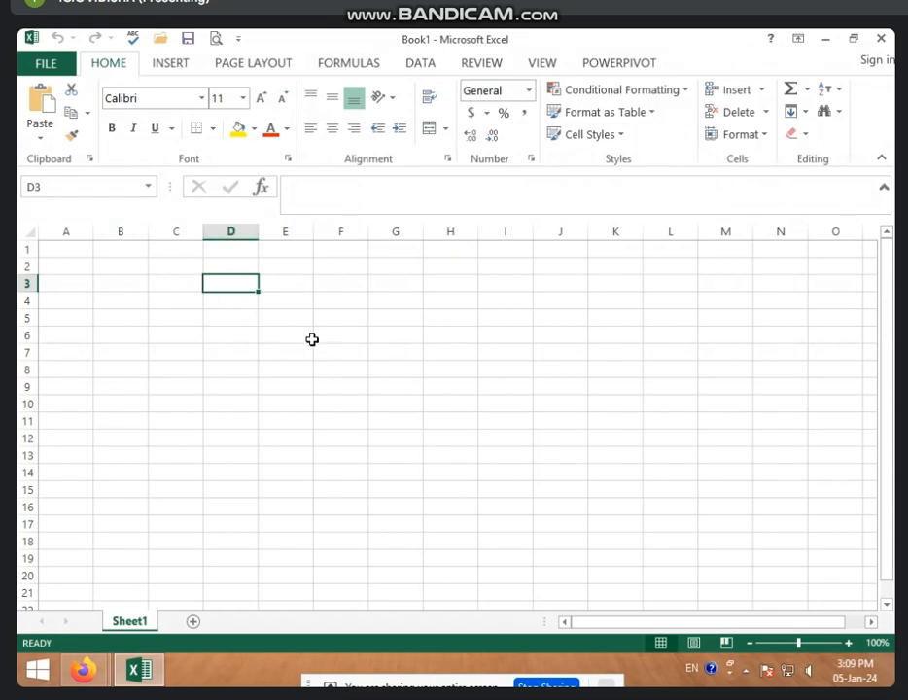
pyautogui.write('IC')
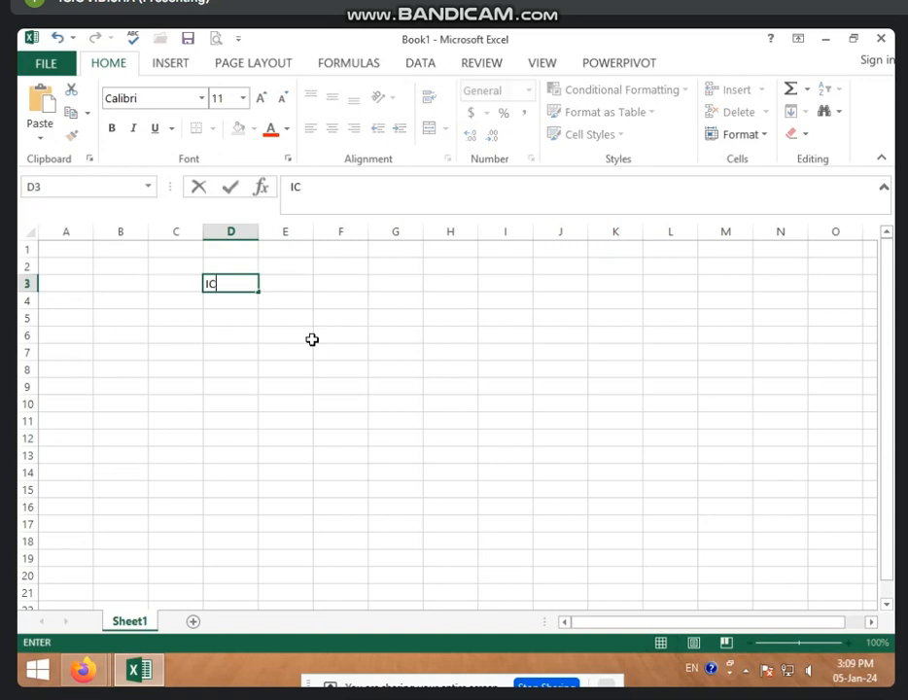
pyautogui.write('IC COMP')
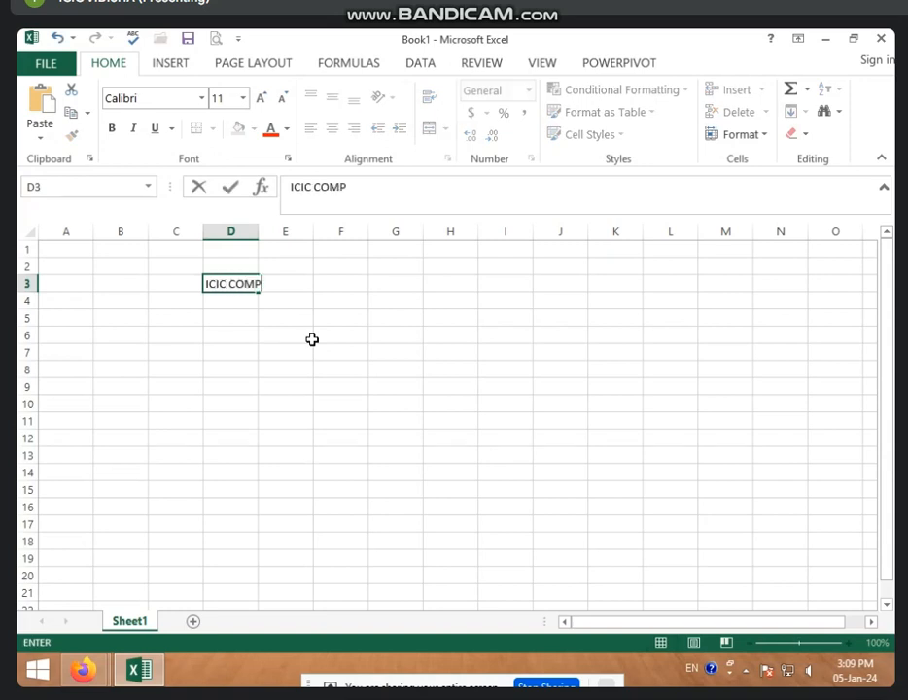
pyautogui.write('UTER CENTER')
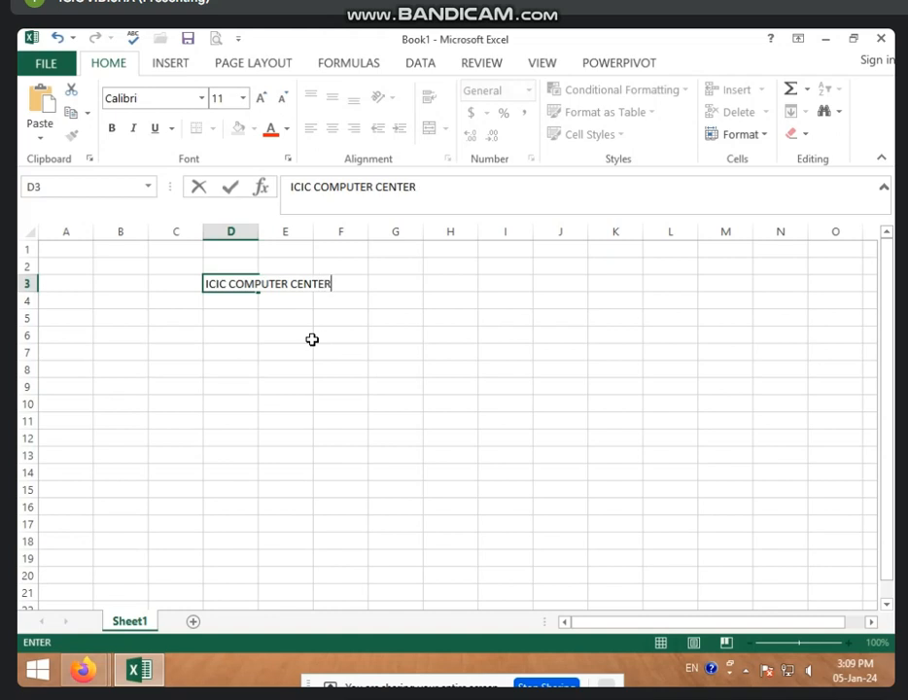
pyautogui.press('Return')
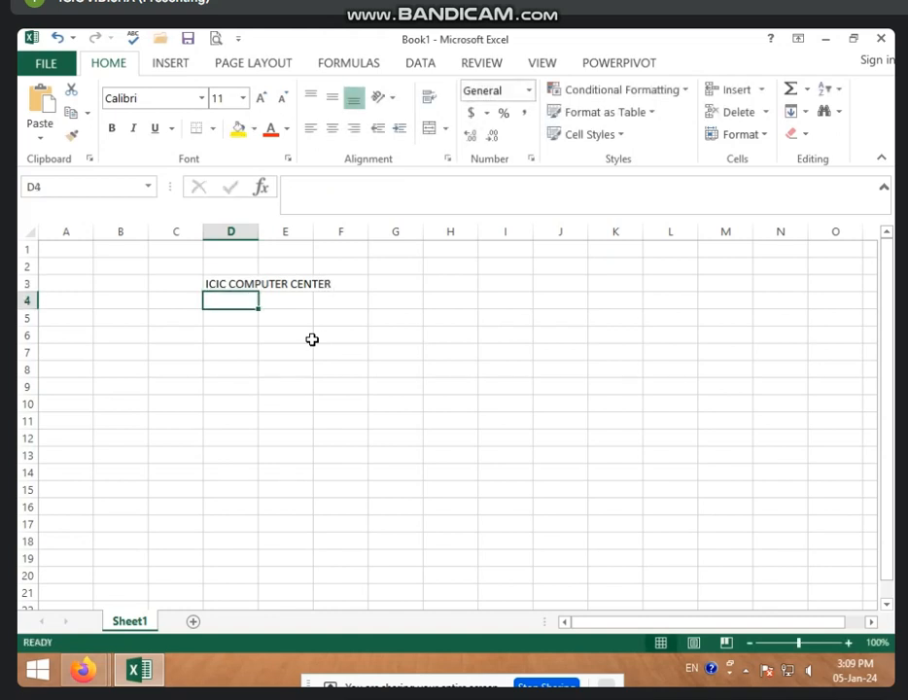
# Step: Enter the filler text "JHJGJHG" in cell E3, directly beside the overflowing heading text
pyautogui.click(305, 294)
pyautogui.click(282, 285)
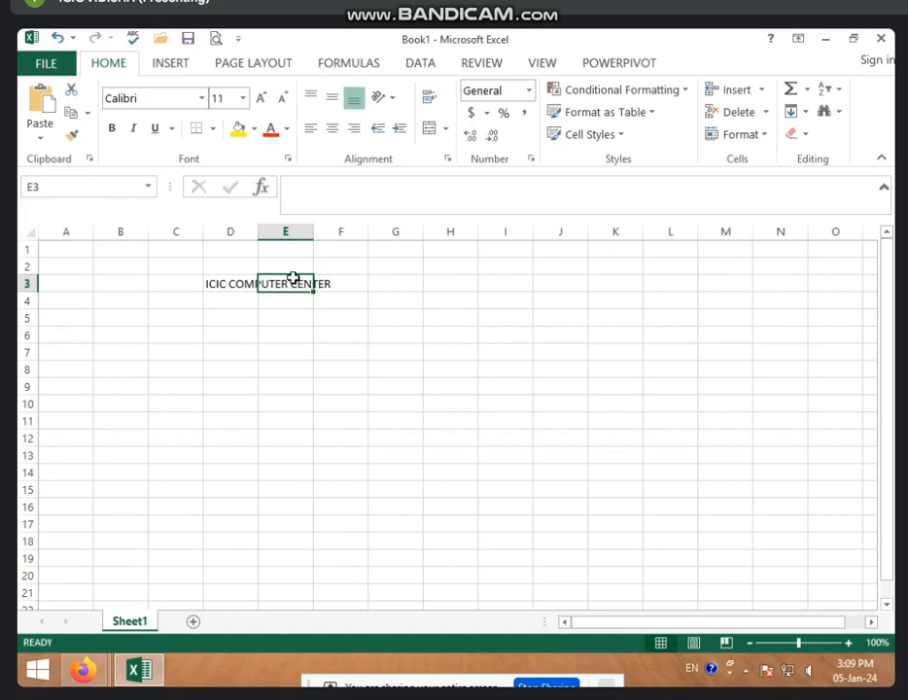
pyautogui.click(230, 295)
pyautogui.click(230, 284)
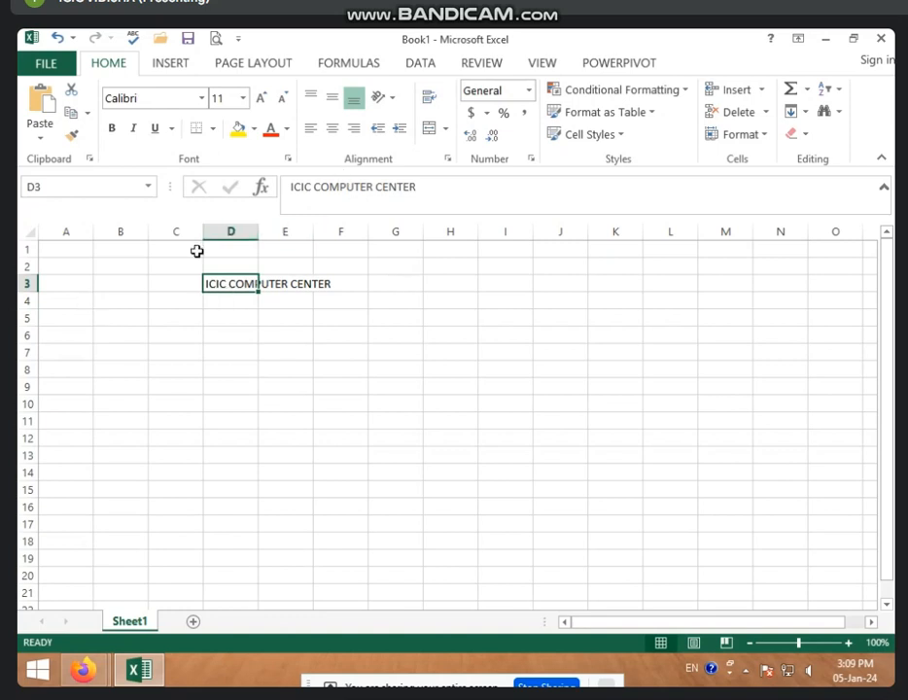
pyautogui.click(296, 285)
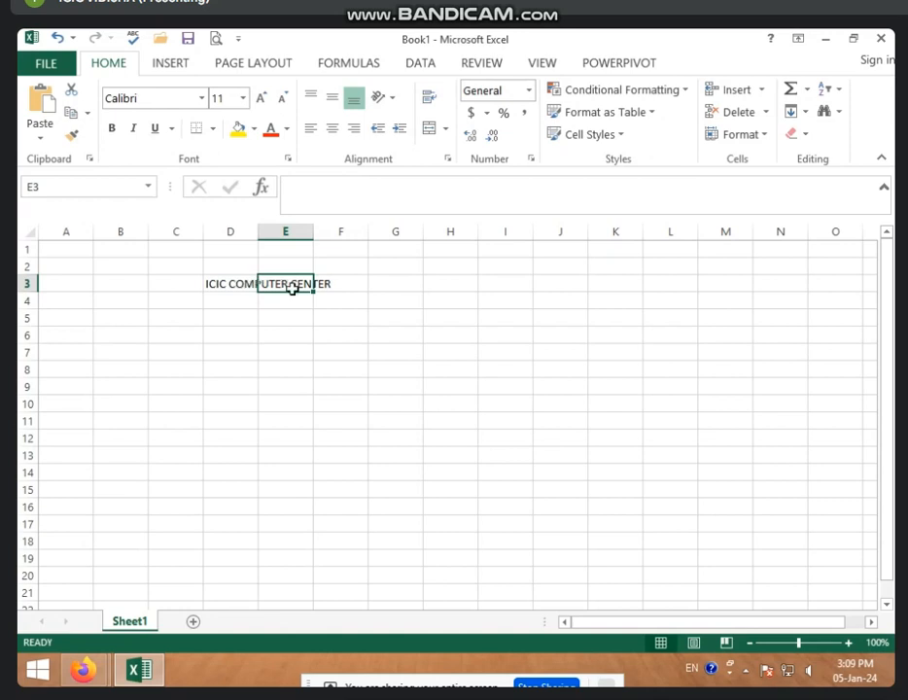
pyautogui.write('JHGJHG')
pyautogui.press('Return')
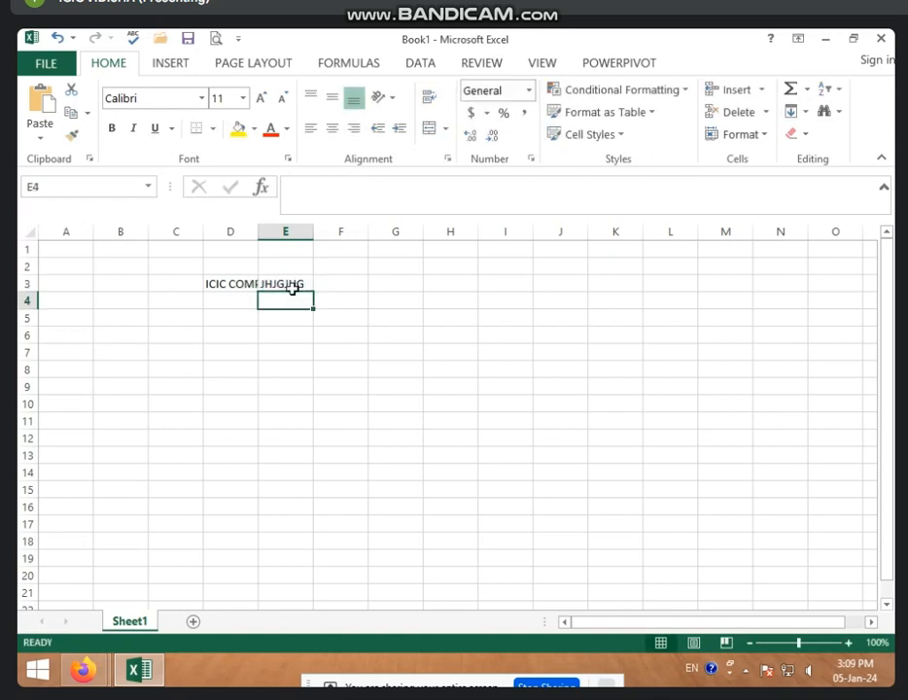
# Step: Turn on Wrap Text for the "ICIC COMPUTER CENTER" text in cell D3
pyautogui.click(275, 283)
pyautogui.click(242, 288)
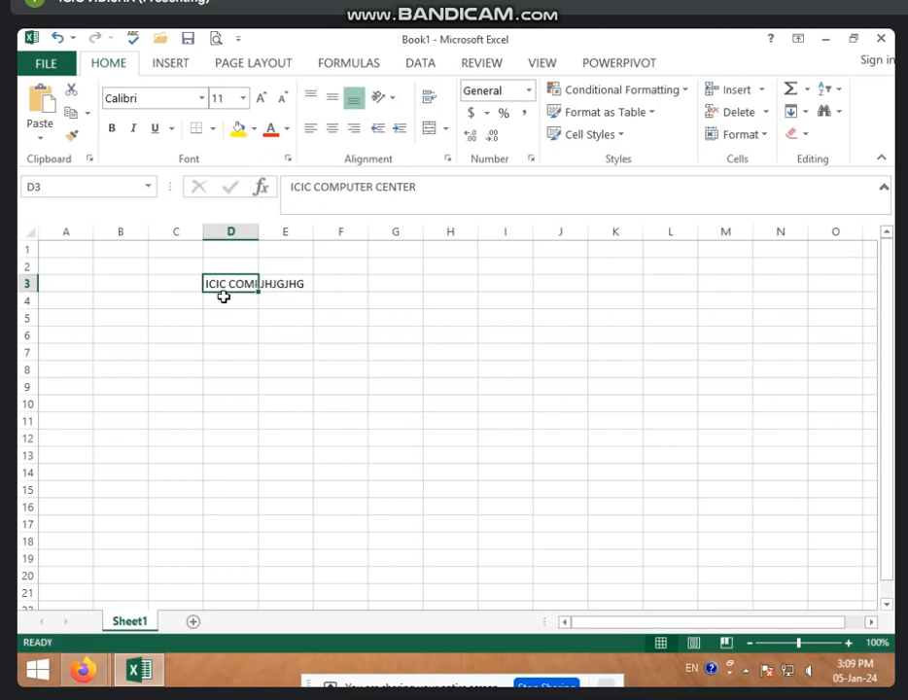
pyautogui.click(429, 97)
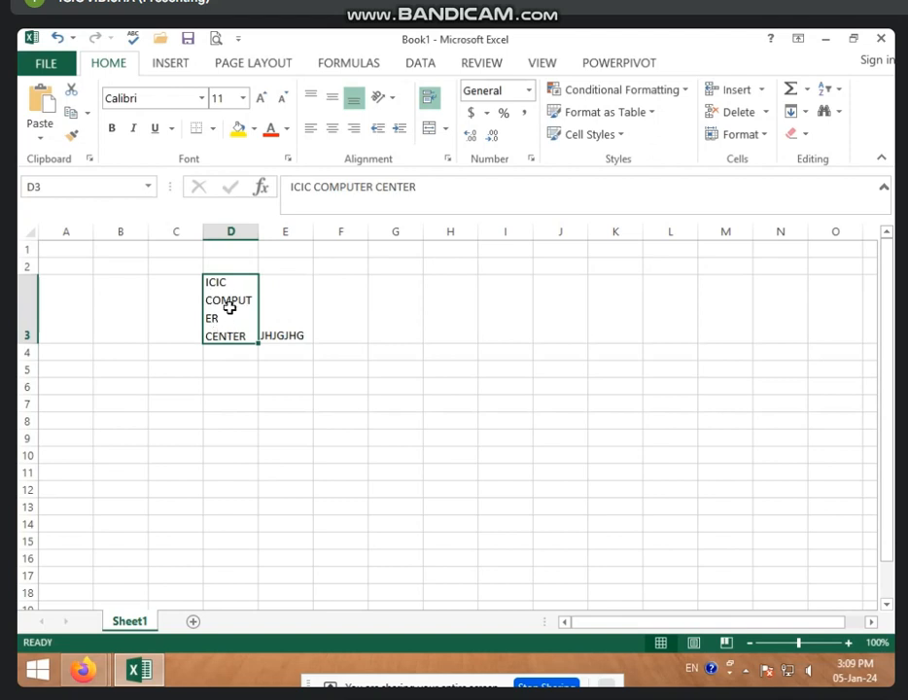
# Step: Apply Wrap Text to the empty range C5:F12
pyautogui.click(242, 387)
pyautogui.click(163, 367)
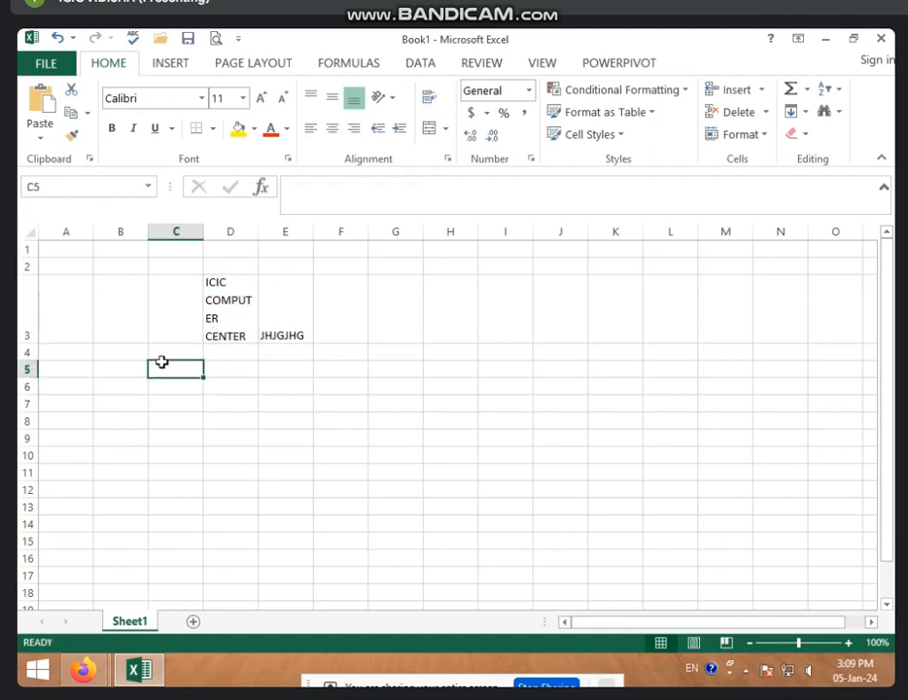
pyautogui.moveTo(163, 370); pyautogui.dragTo(357, 492)
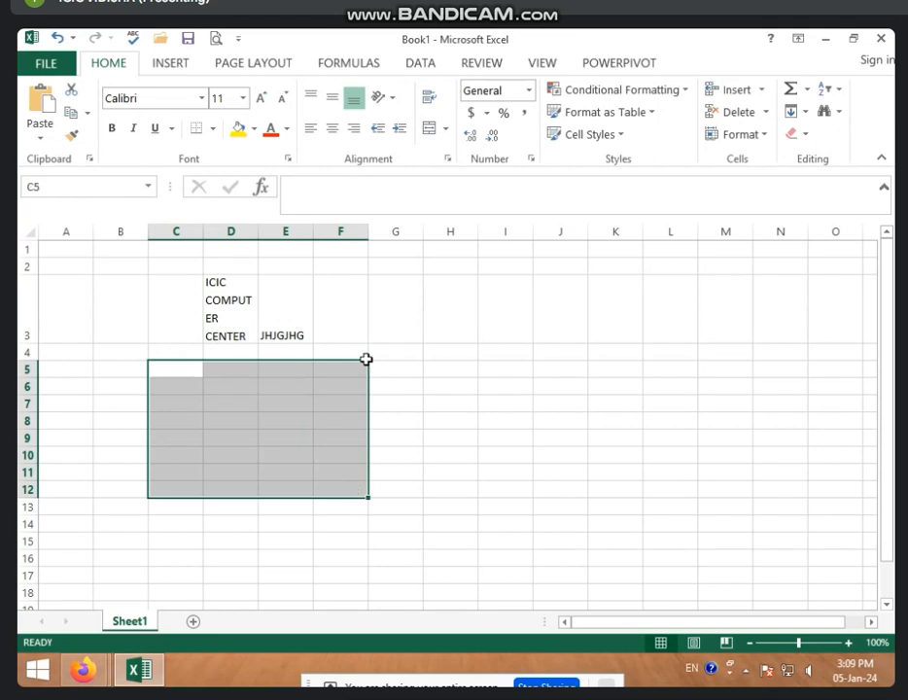
pyautogui.click(428, 101)
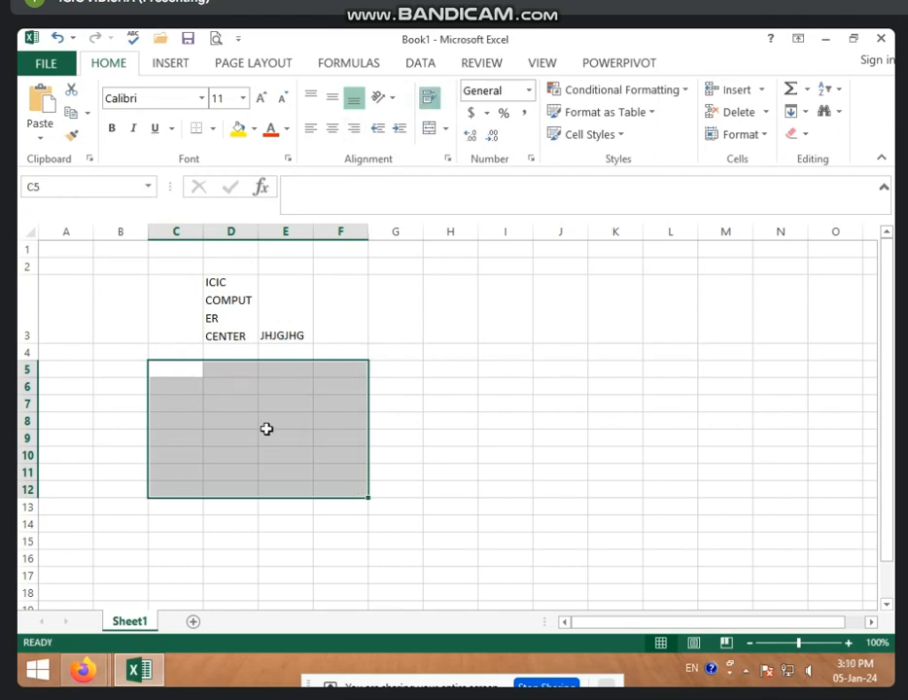
# Step: Enter the long sample text "JHGHJ GJHGHGHGJHKGJHGJH" in cell C6 of the wrapped range
pyautogui.click(181, 397)
pyautogui.click(177, 392)
pyautogui.write('JH')
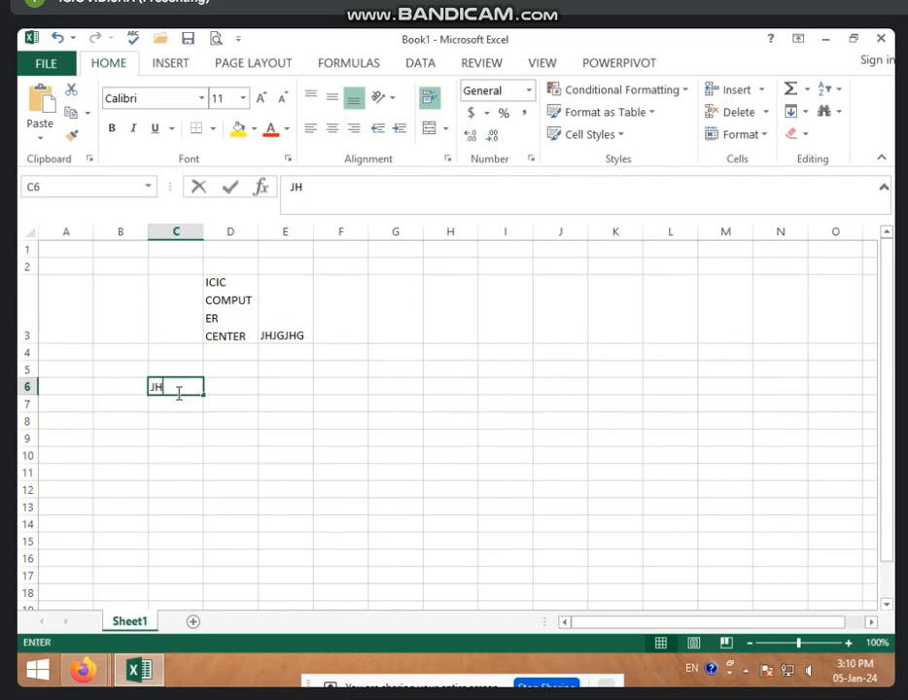
pyautogui.write('GHJ GJHGHGHGJHKGJHGJH')
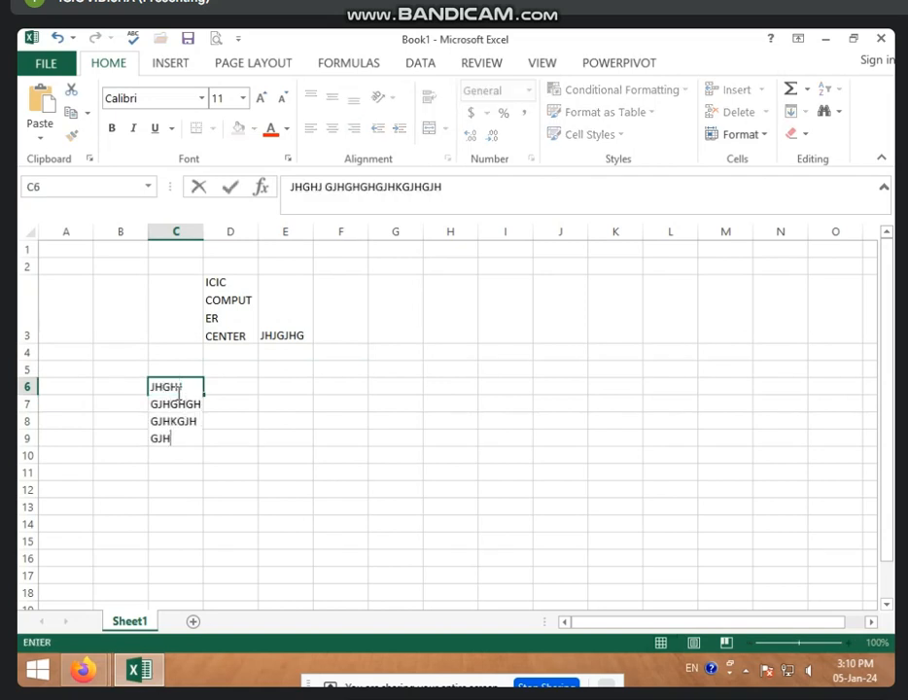
pyautogui.press('Return')
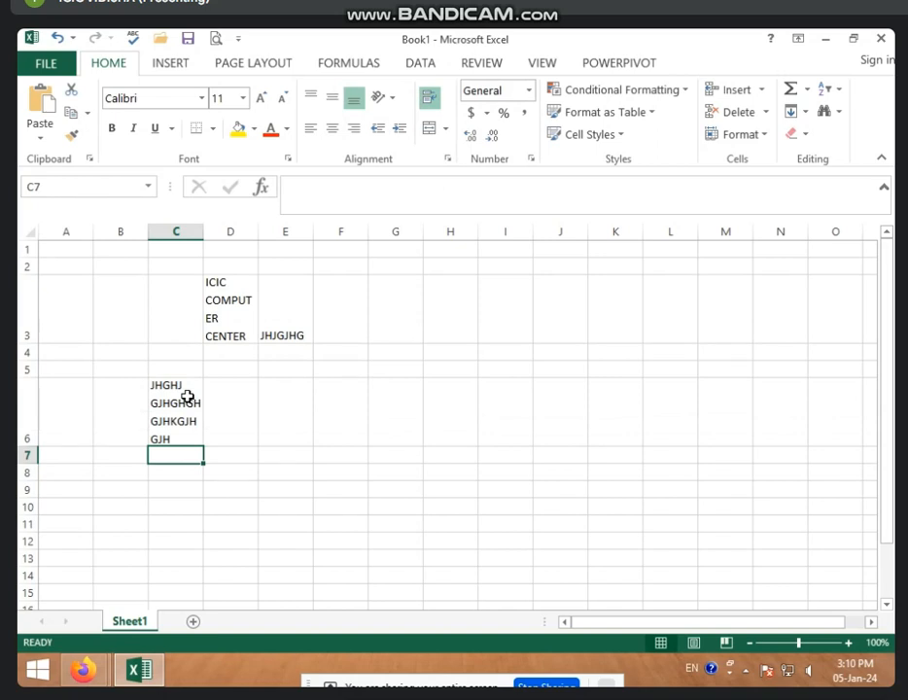
# Step: Widen column D so the wrapped text in D3 fits on two lines
pyautogui.click(229, 263)
pyautogui.click(234, 234)
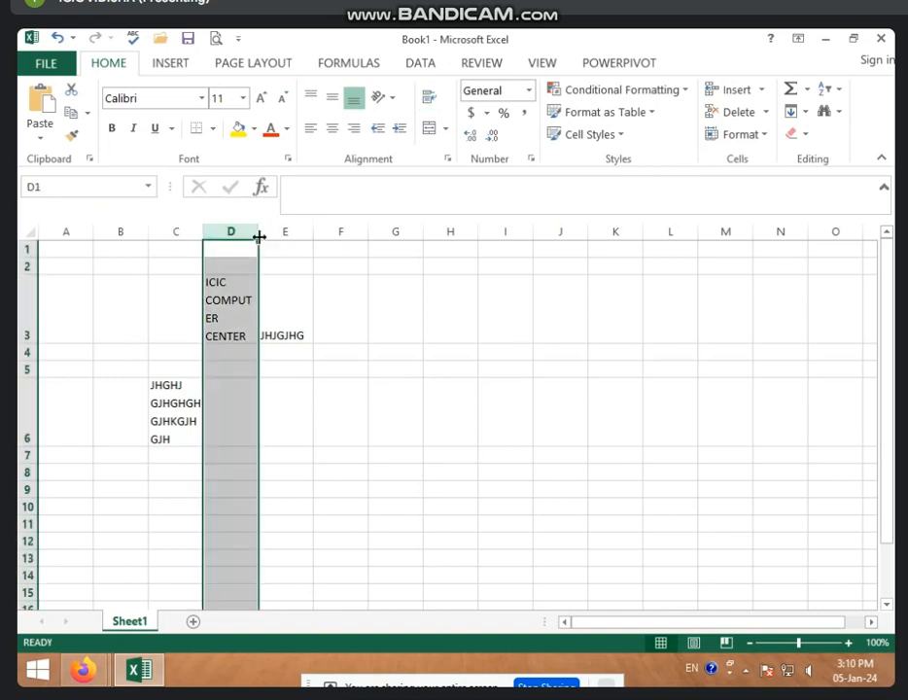
pyautogui.moveTo(260, 235); pyautogui.dragTo(299, 237)
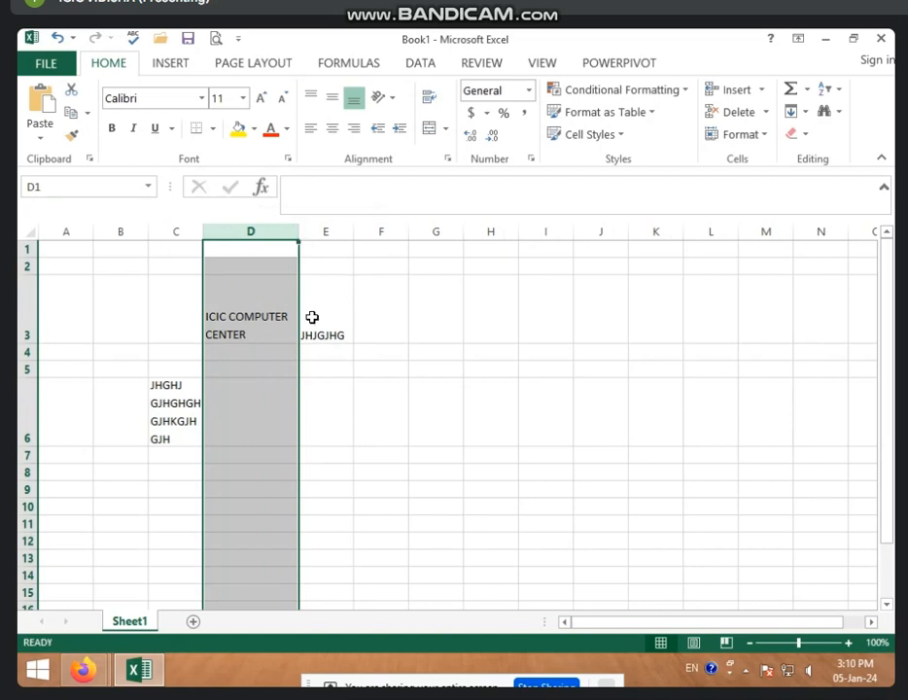
# Step: Turn off Wrap Text for cell D3
pyautogui.click(185, 427)
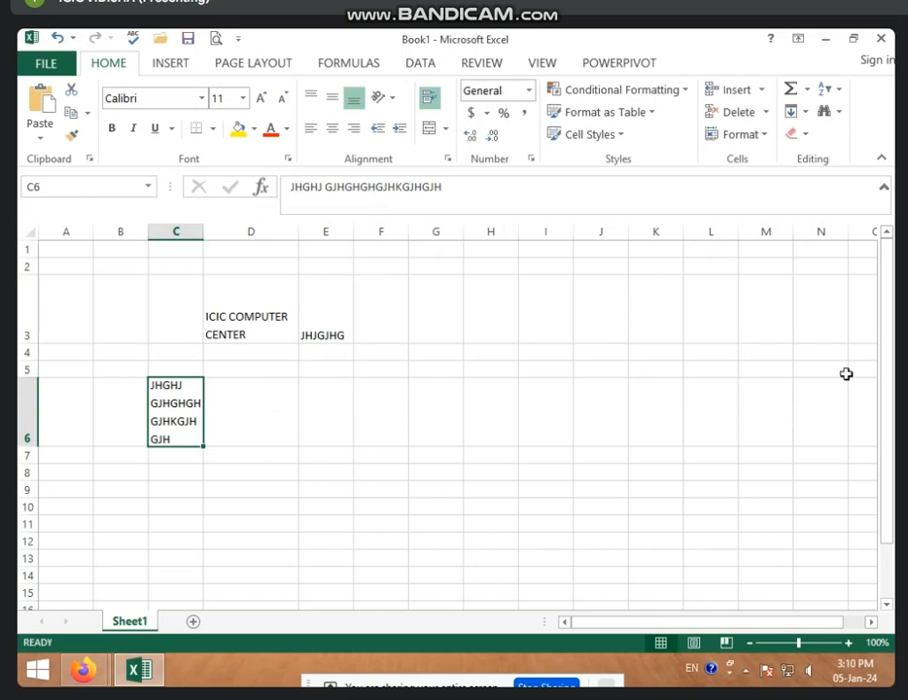
pyautogui.click(660, 306)
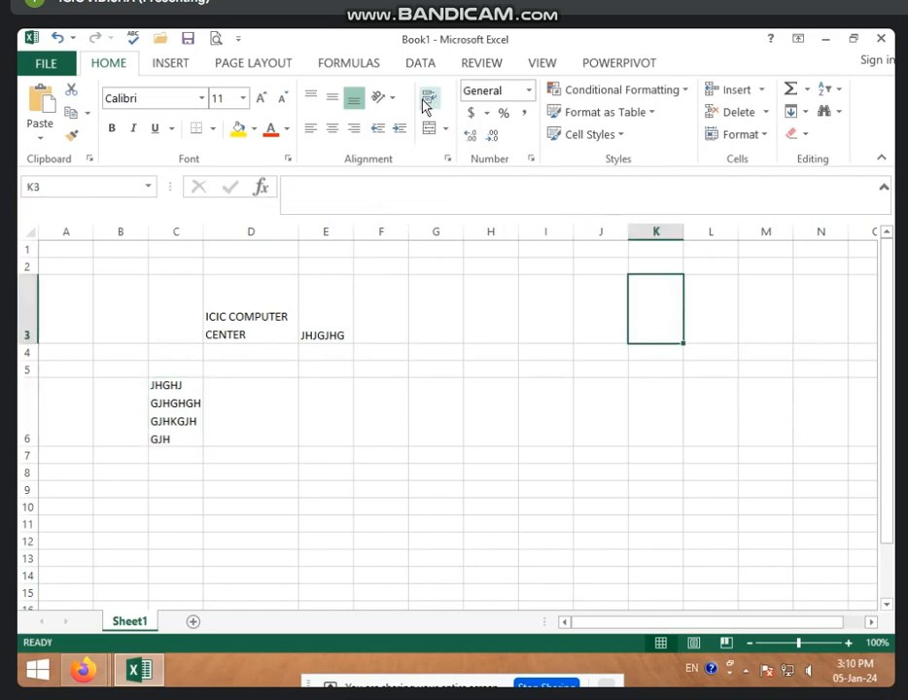
pyautogui.click(245, 300)
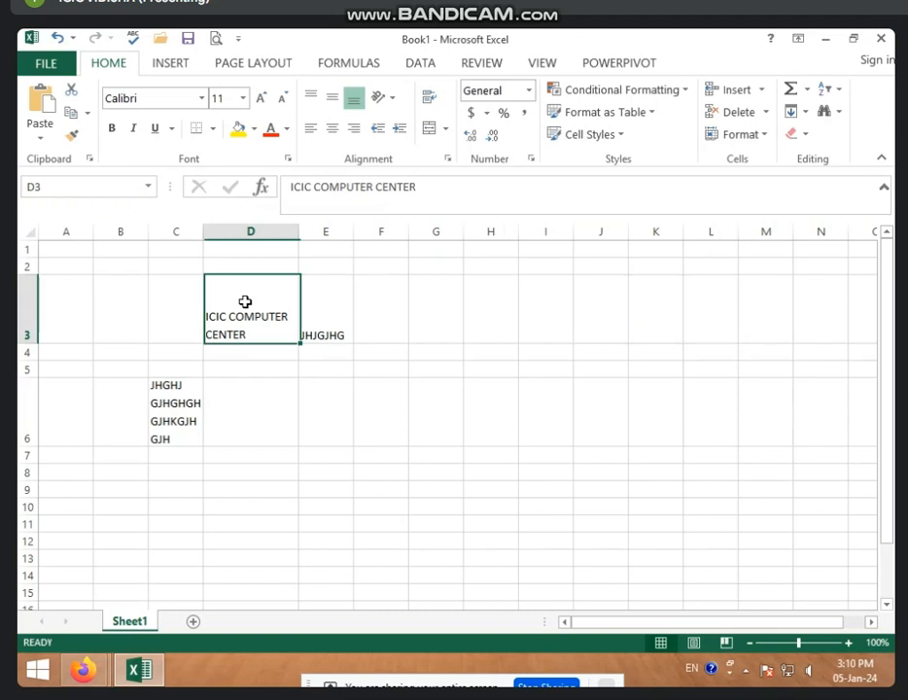
pyautogui.click(431, 107)
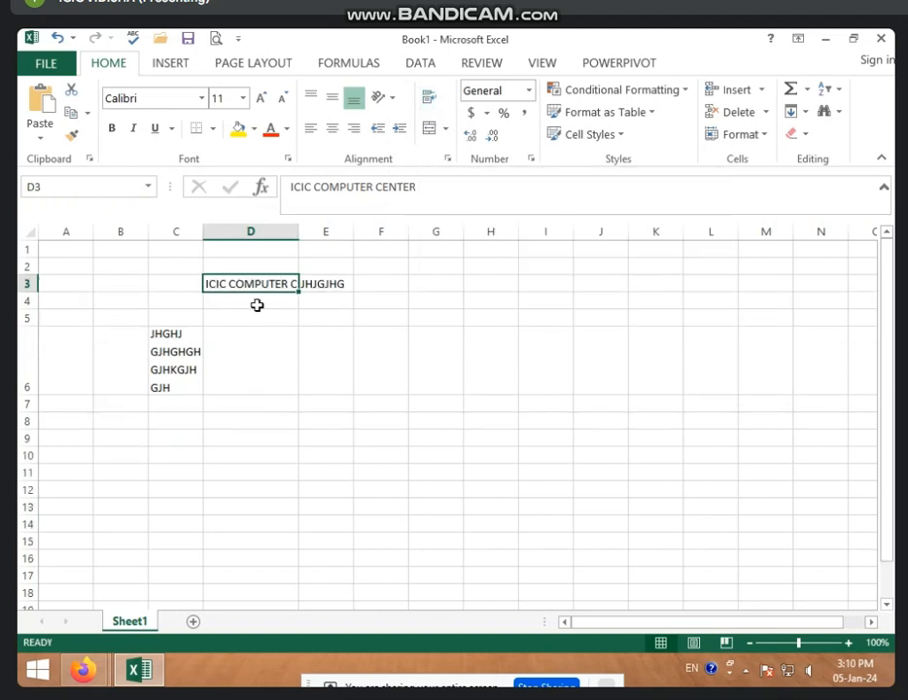
# Step: Widen column D until the full "ICIC COMPUTER CENTER" text fits on one line
pyautogui.click(309, 335)
pyautogui.click(279, 281)
pyautogui.moveTo(298, 231); pyautogui.dragTo(361, 231)
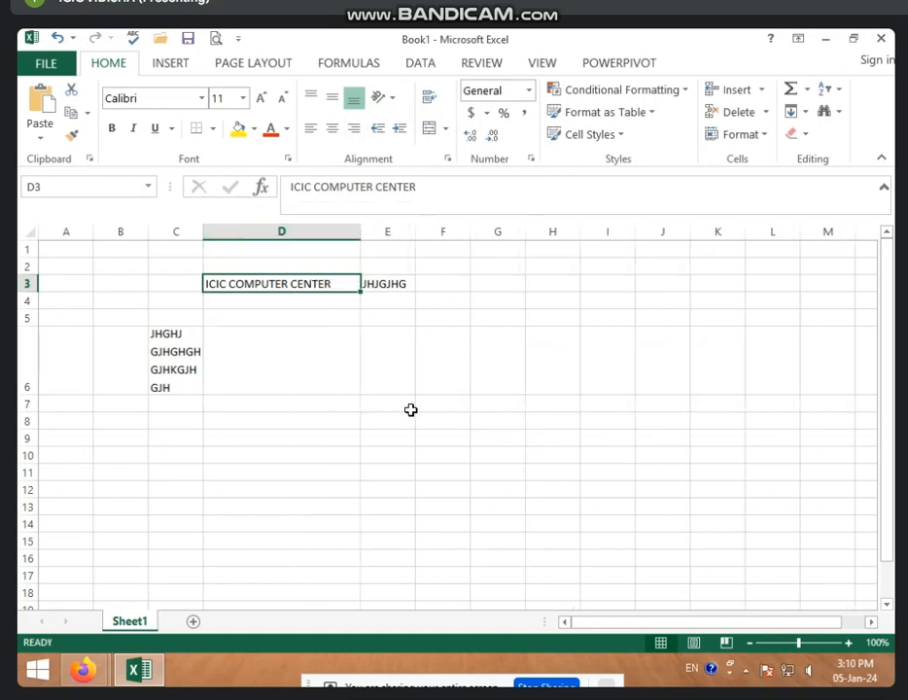
# Step: Turn Wrap Text back on for D3 and extend its text to "ICIC COMPUTER CENTER VIDISHA"
pyautogui.click(429, 96)
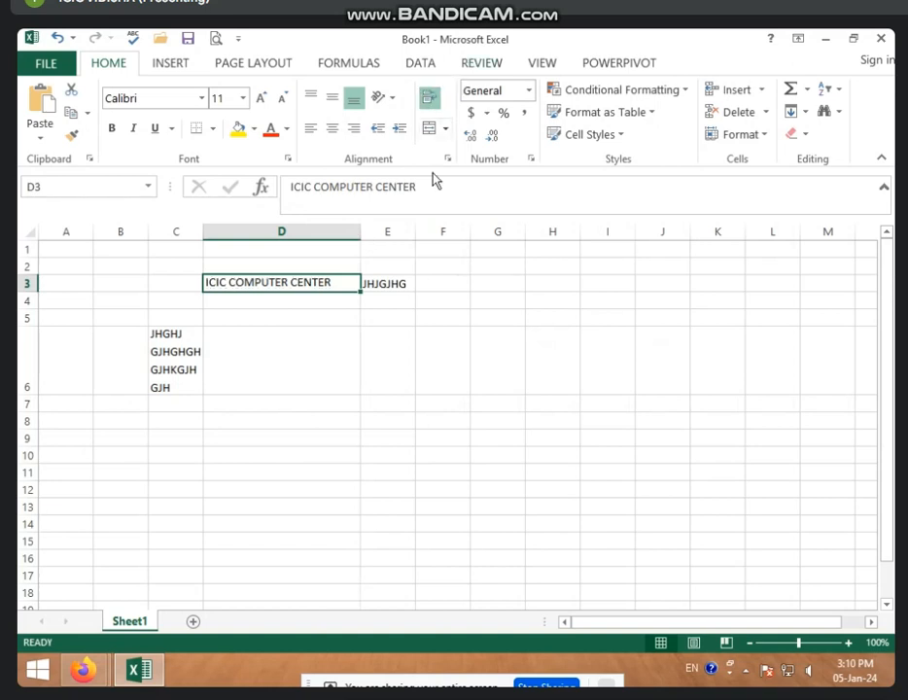
pyautogui.doubleClick(353, 283)
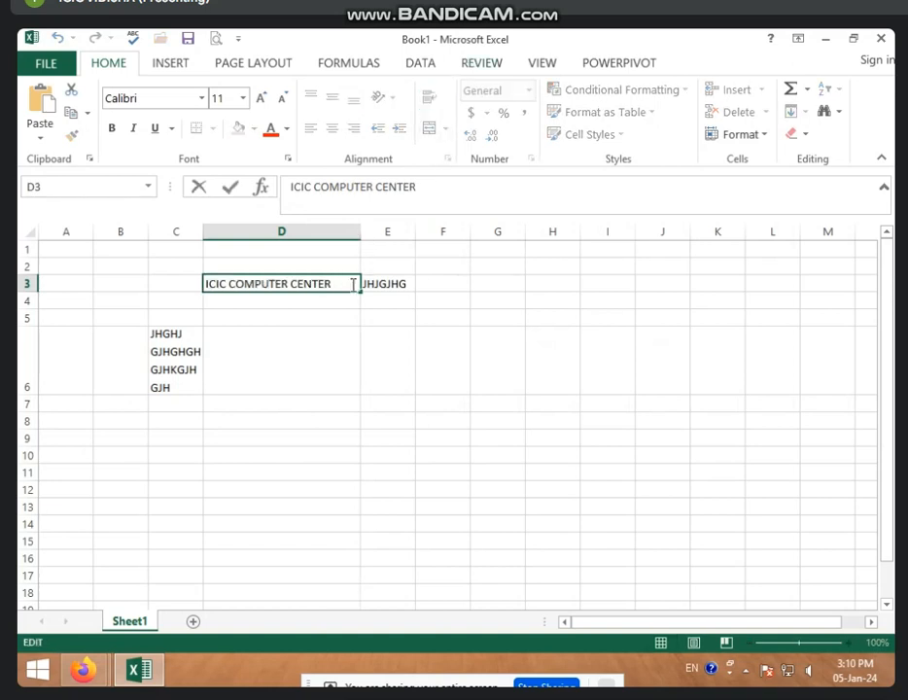
pyautogui.write('VIDISHA')
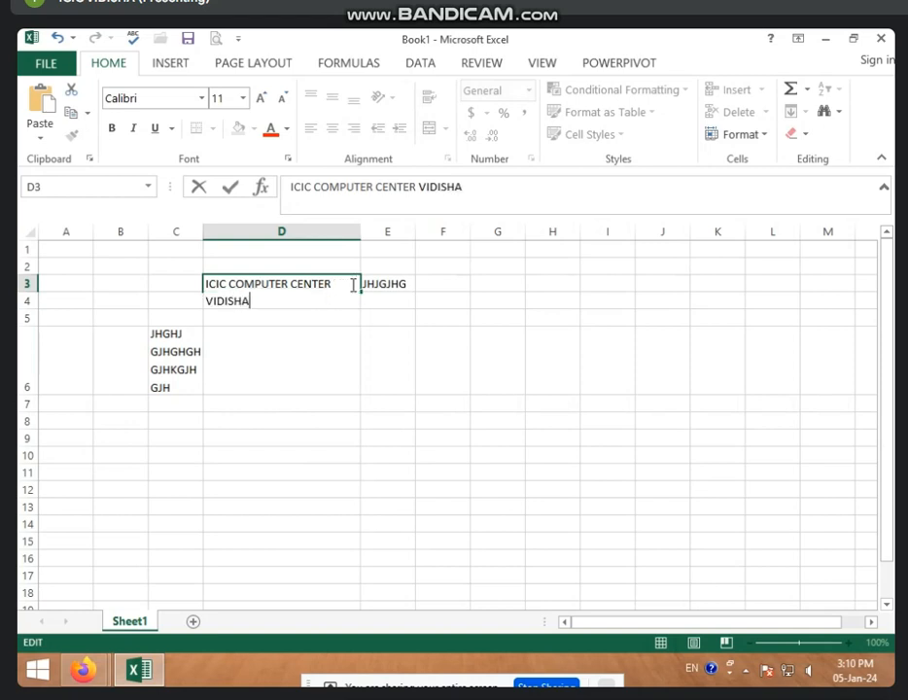
pyautogui.press('Return')
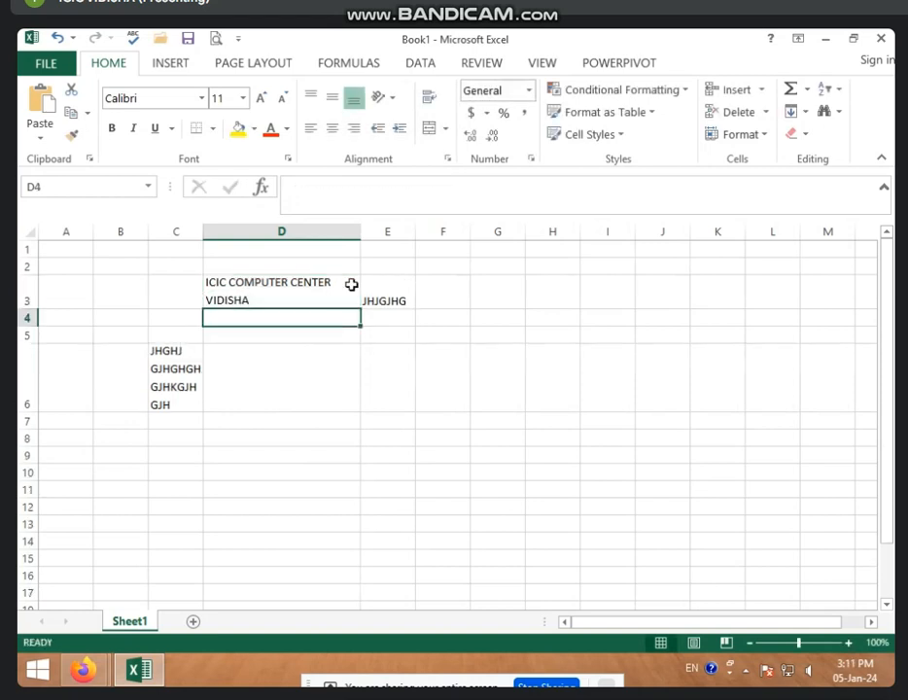
pyautogui.click(325, 296)
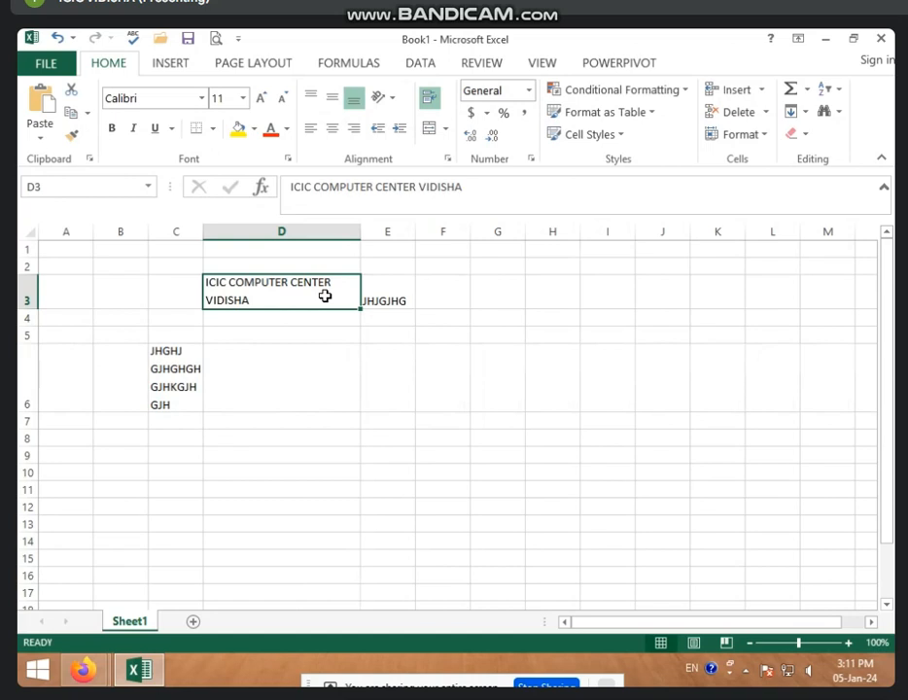
pyautogui.click(269, 371)
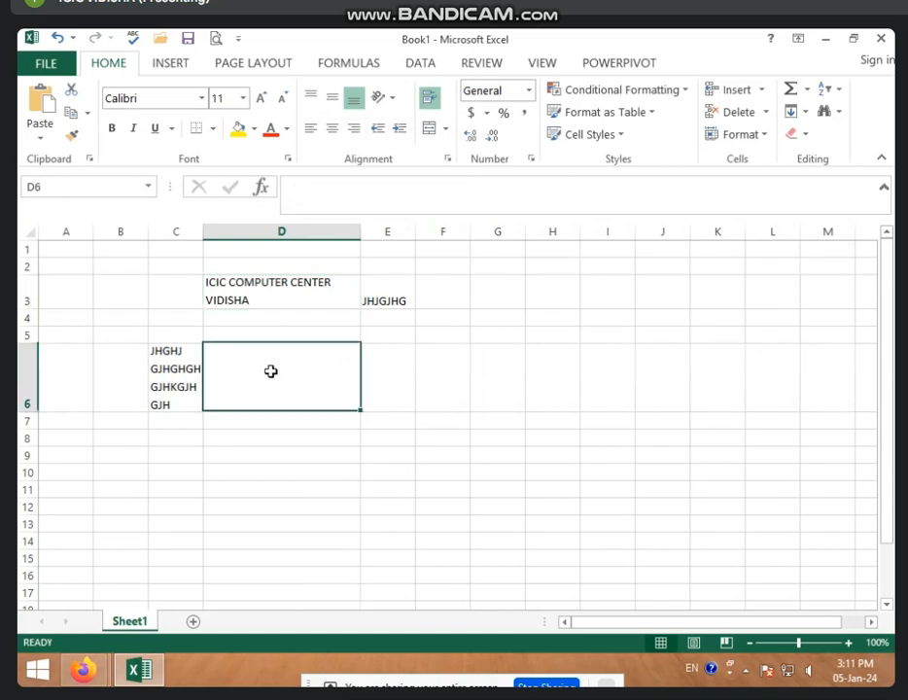
pyautogui.scroll(-1, 377, 403)
pyautogui.scroll(1, 377, 404)
pyautogui.click(488, 363)
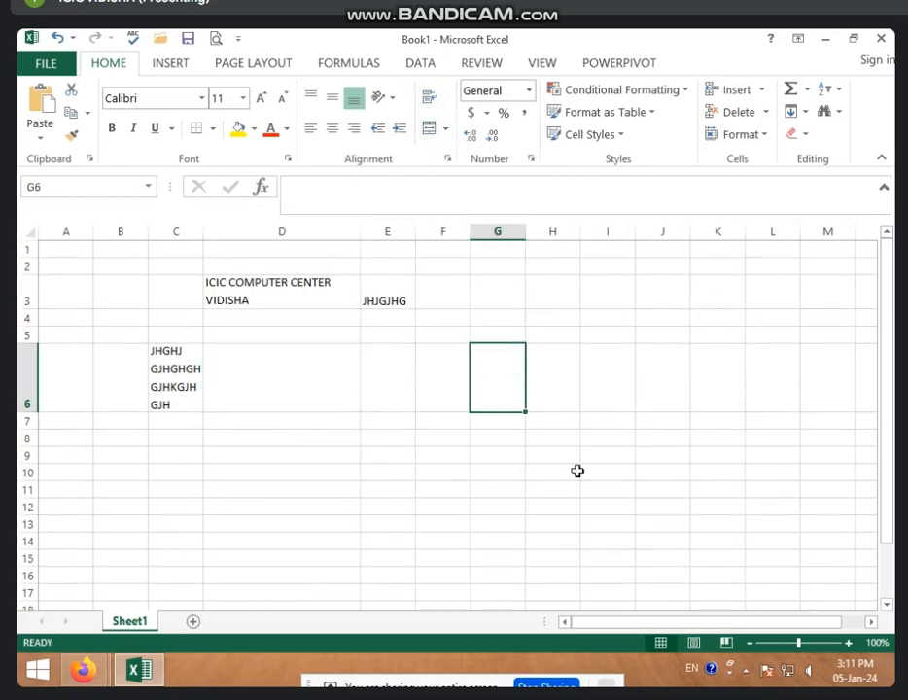
pyautogui.click(489, 313)
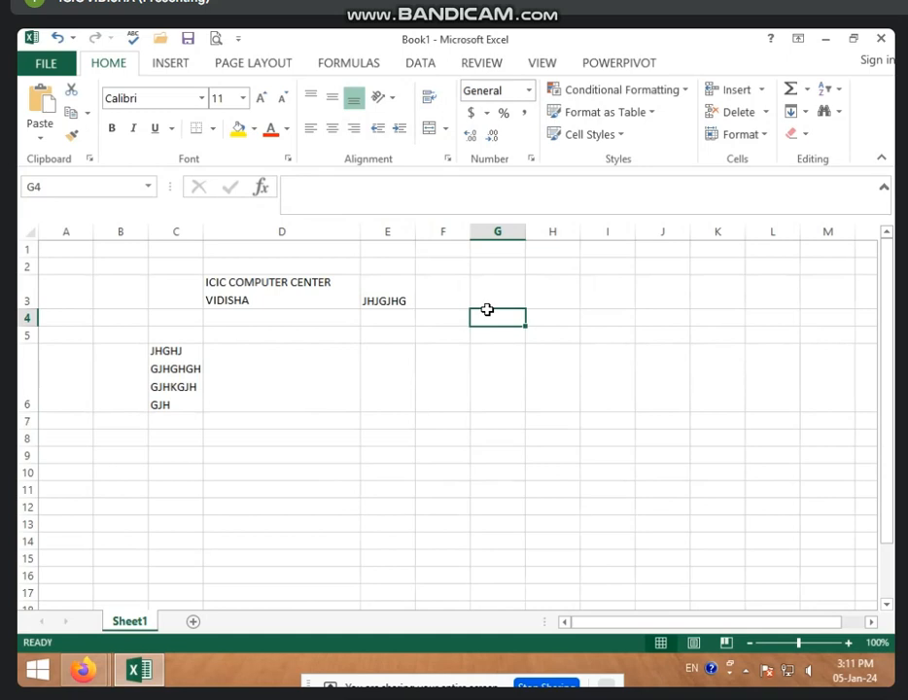
# Step: Add a second worksheet to the workbook and select cell C3 on it
pyautogui.click(193, 622)
pyautogui.click(195, 336)
pyautogui.click(233, 264)
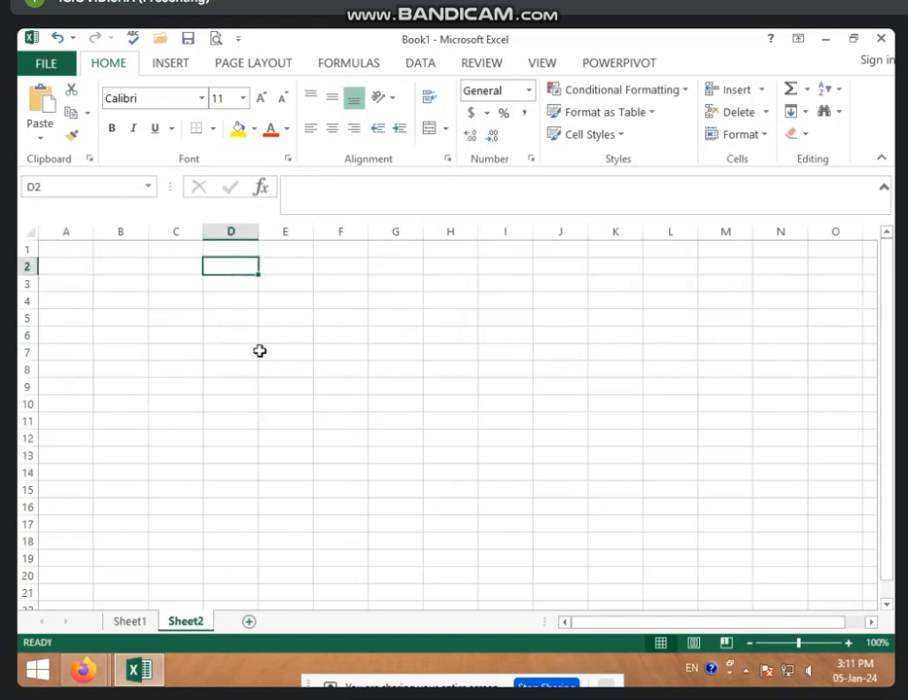
pyautogui.click(178, 280)
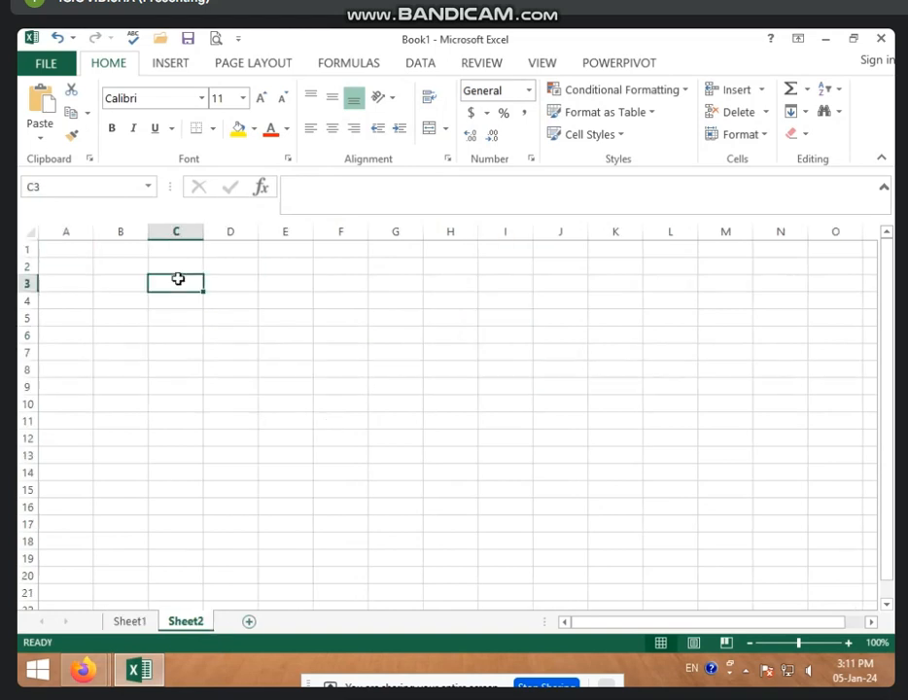
# Step: Enlarge cell C1 by widening column C to several times its width and raising row 1's height to about 148.5
pyautogui.click(489, 576)
pyautogui.moveTo(186, 251); pyautogui.dragTo(657, 288)
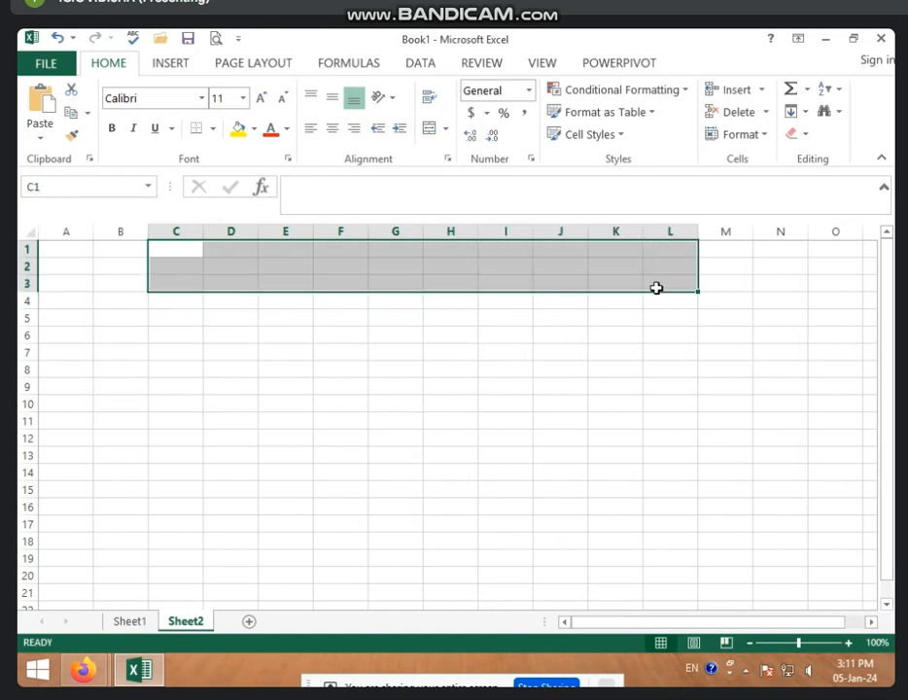
pyautogui.click(183, 249)
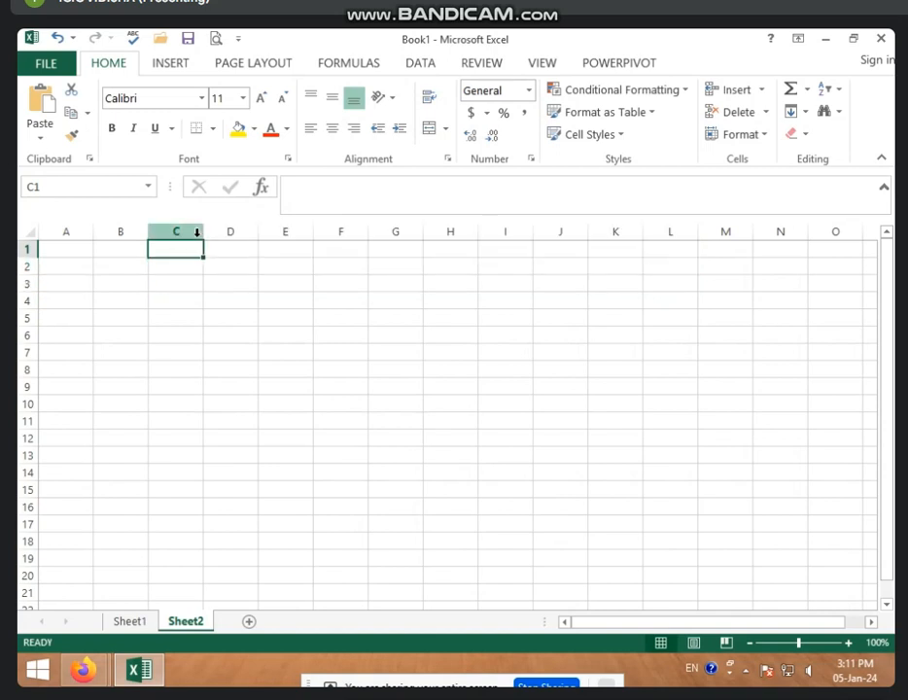
pyautogui.moveTo(203, 231); pyautogui.dragTo(564, 232)
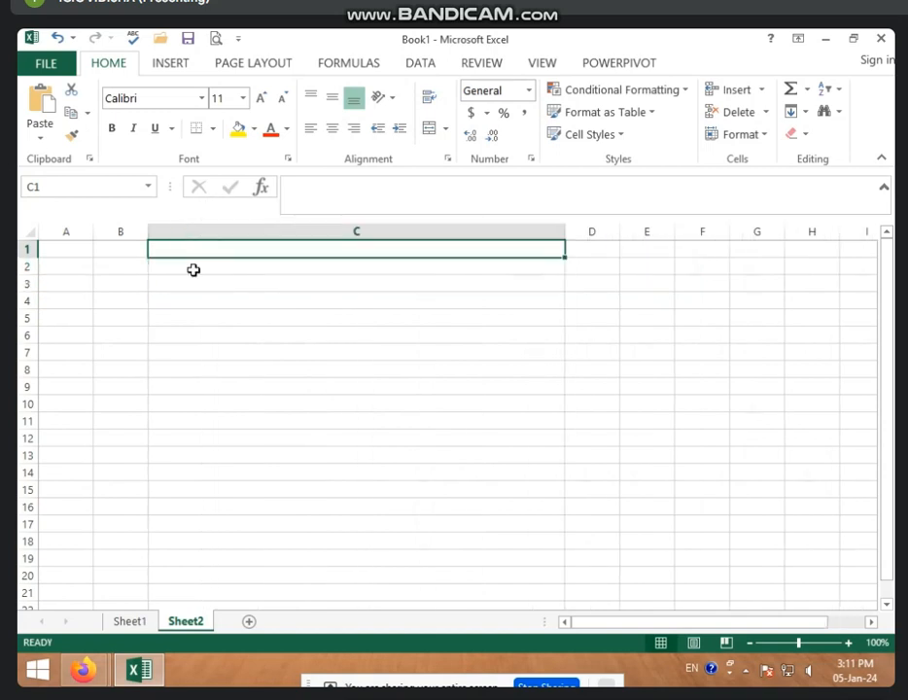
pyautogui.moveTo(30, 257); pyautogui.dragTo(31, 409)
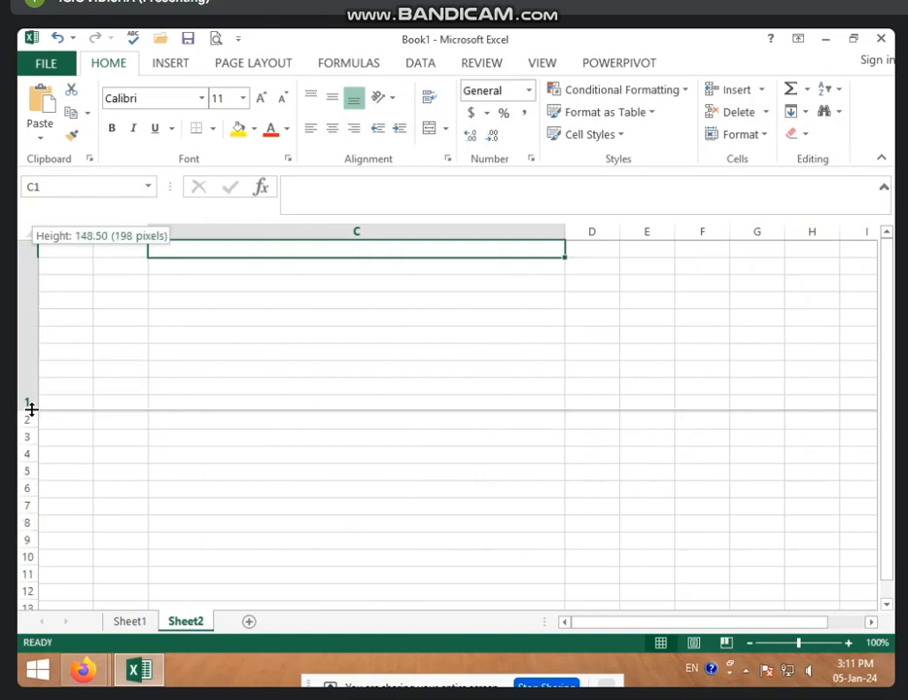
# Step: Undo the enlargement of column C and row 1
pyautogui.moveTo(351, 486); pyautogui.dragTo(358, 623)
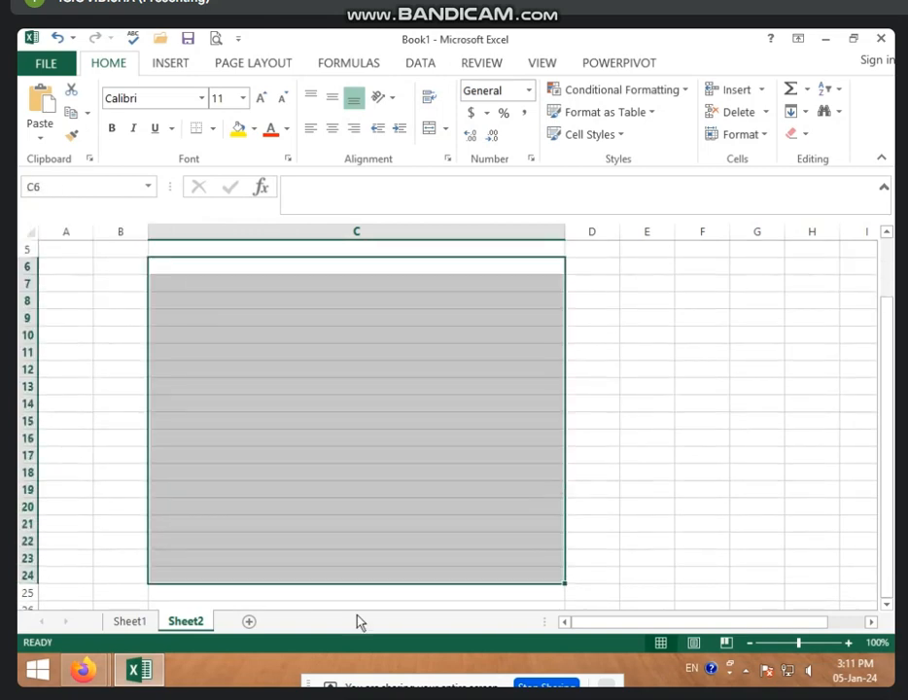
pyautogui.scroll(2, 356, 612)
pyautogui.click(318, 279)
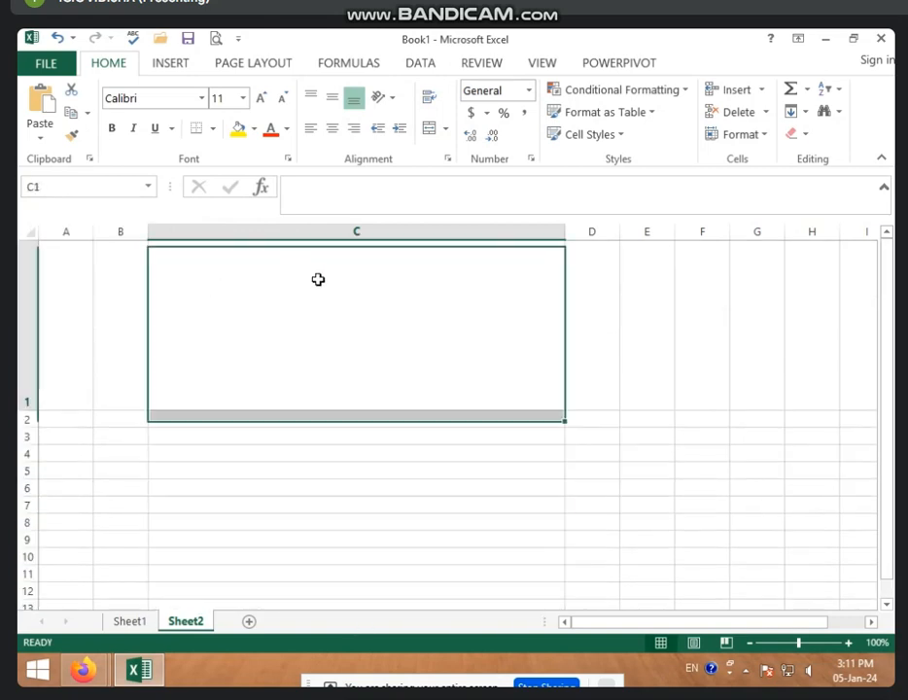
pyautogui.scroll(-4, 472, 506)
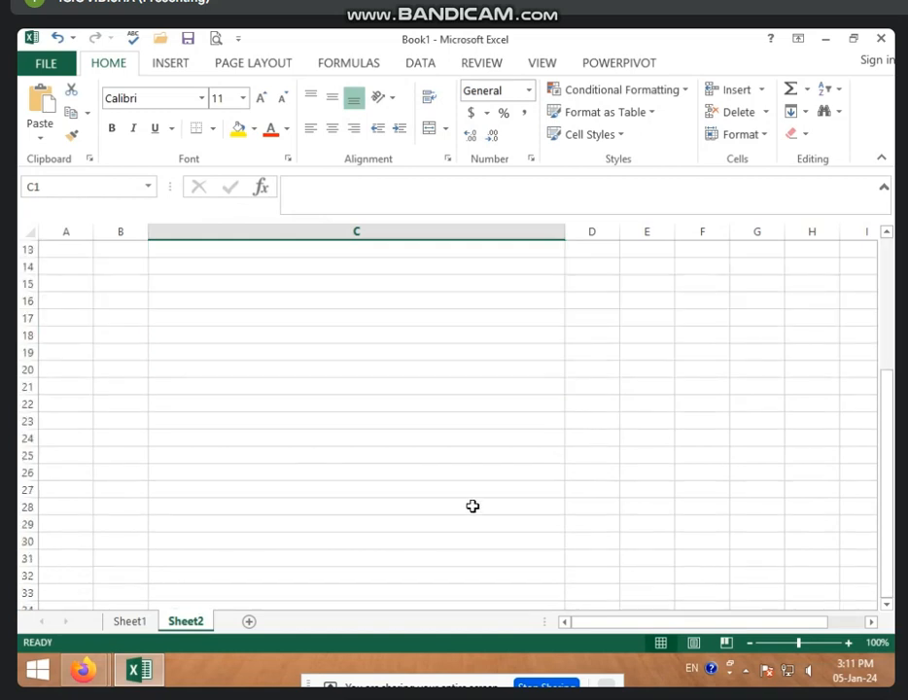
pyautogui.hotkey('ctrl', 'z')
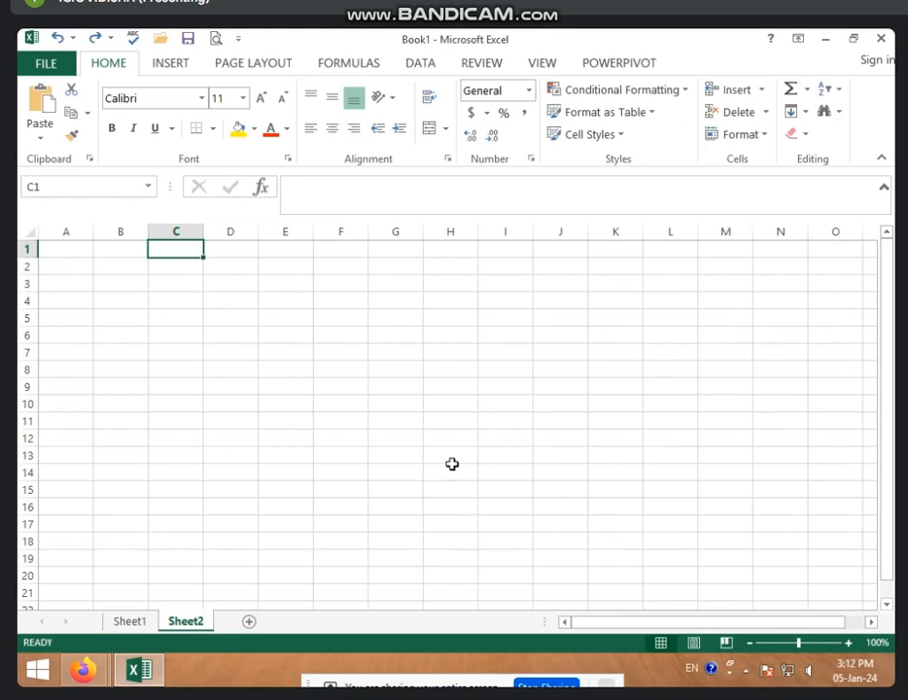
# Step: Combine cells C1:K4 into one cell with Merge & Center and select the merged cell
pyautogui.click(340, 287)
pyautogui.click(179, 246)
pyautogui.moveTo(178, 245); pyautogui.dragTo(608, 292)
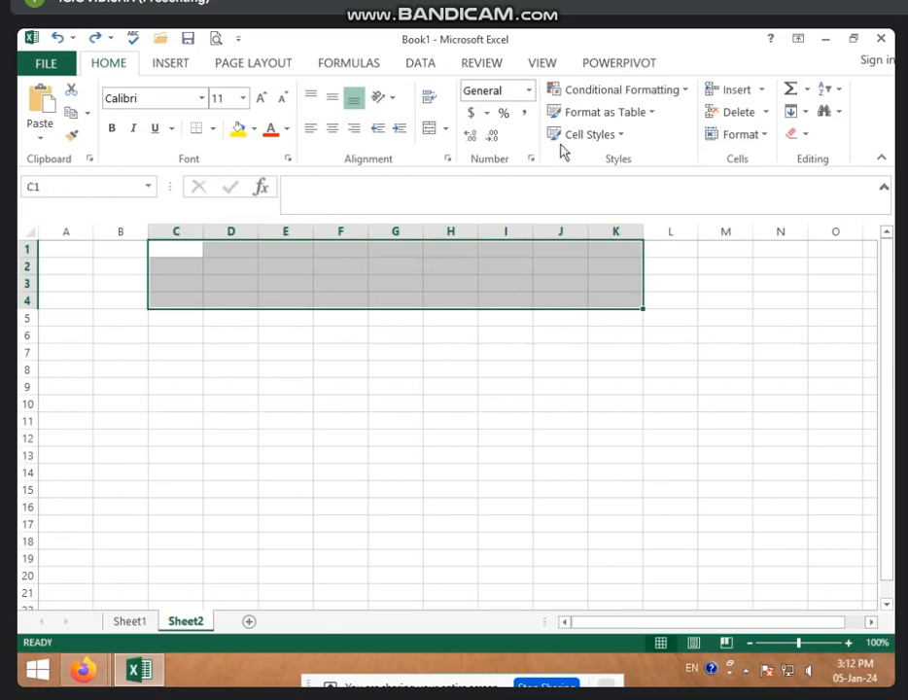
pyautogui.click(448, 139)
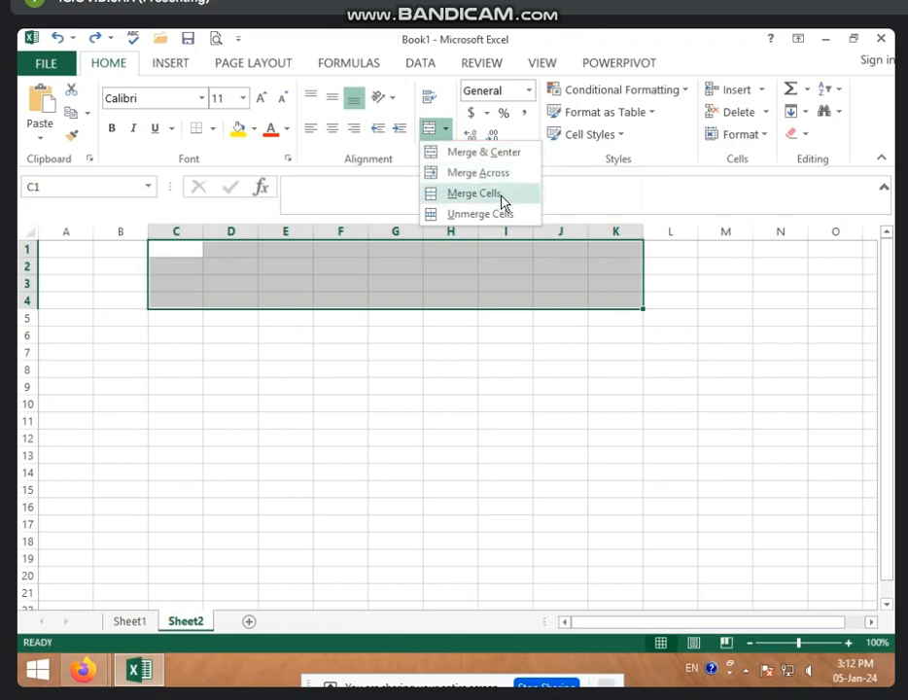
pyautogui.click(477, 159)
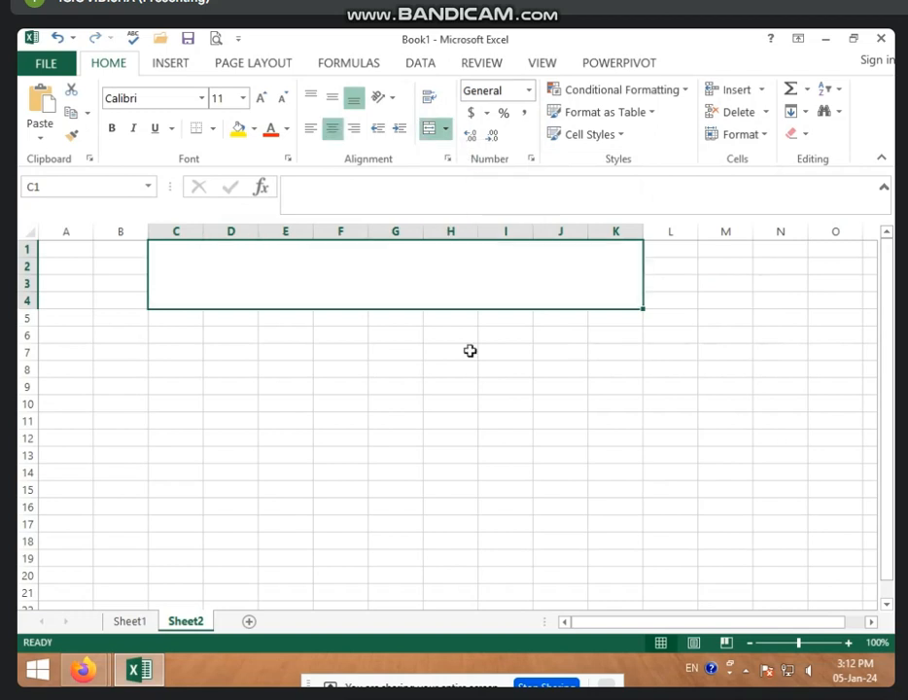
pyautogui.click(446, 386)
pyautogui.click(361, 296)
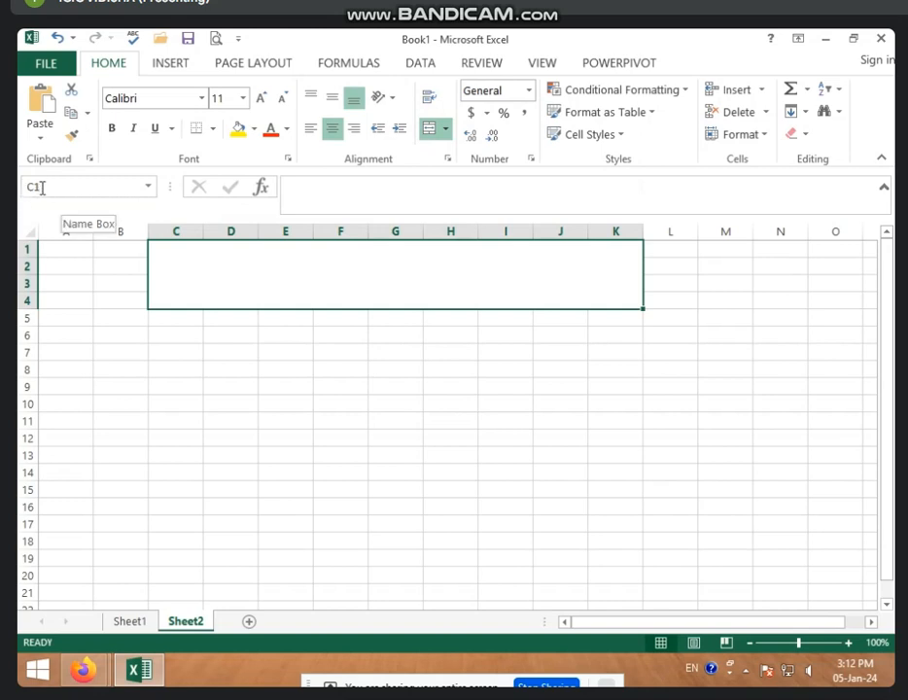
pyautogui.click(190, 401)
pyautogui.click(219, 317)
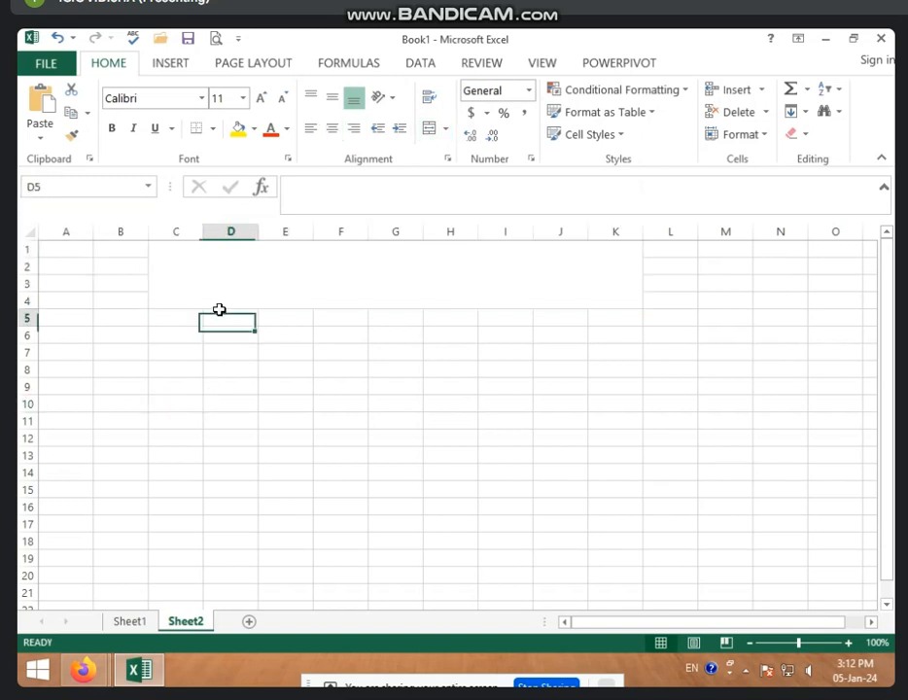
pyautogui.click(223, 268)
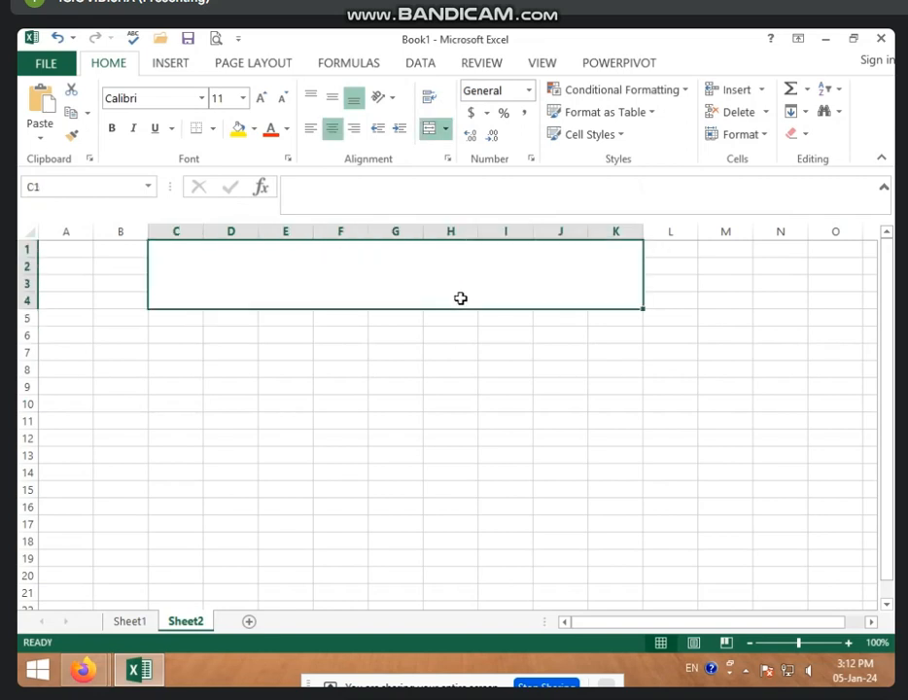
# Step: Combine cells A5:B6 into one cell with Merge & Center
pyautogui.click(73, 320)
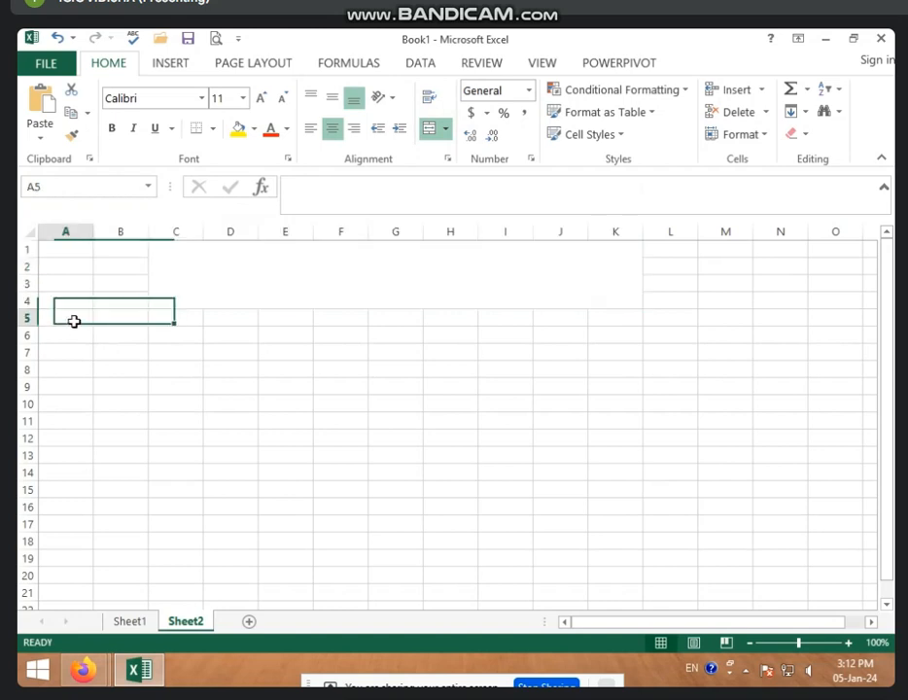
pyautogui.moveTo(74, 321); pyautogui.dragTo(124, 330)
pyautogui.moveTo(71, 316); pyautogui.dragTo(138, 331)
pyautogui.click(448, 130)
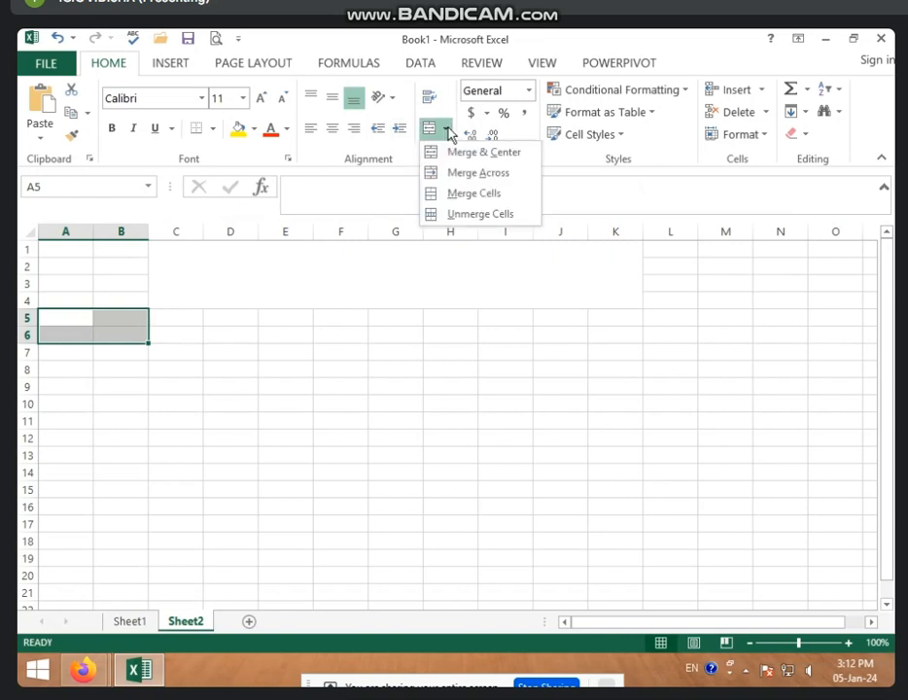
pyautogui.click(434, 152)
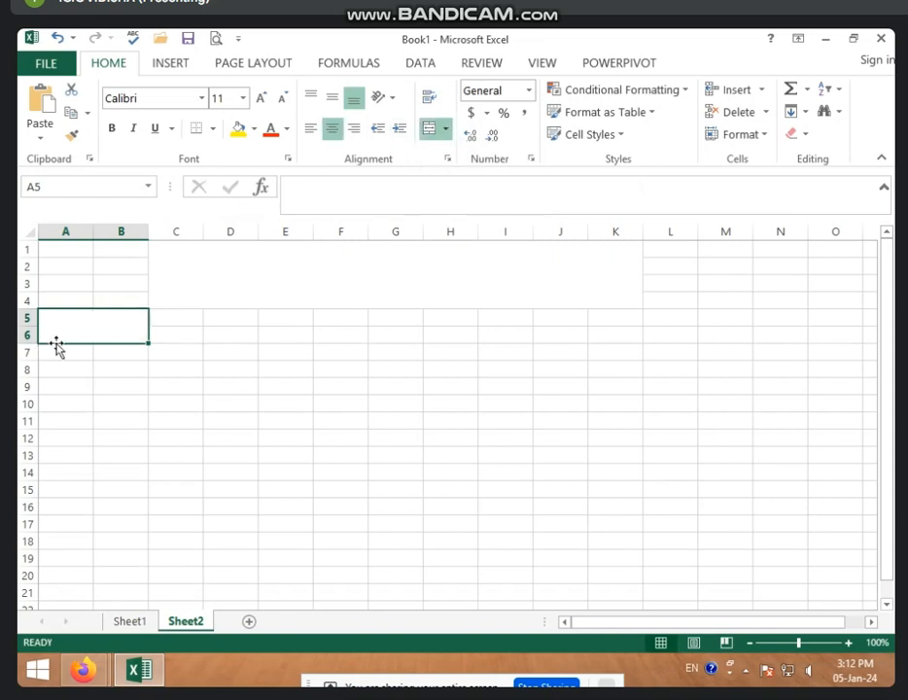
pyautogui.click(294, 292)
pyautogui.click(108, 318)
pyautogui.click(262, 432)
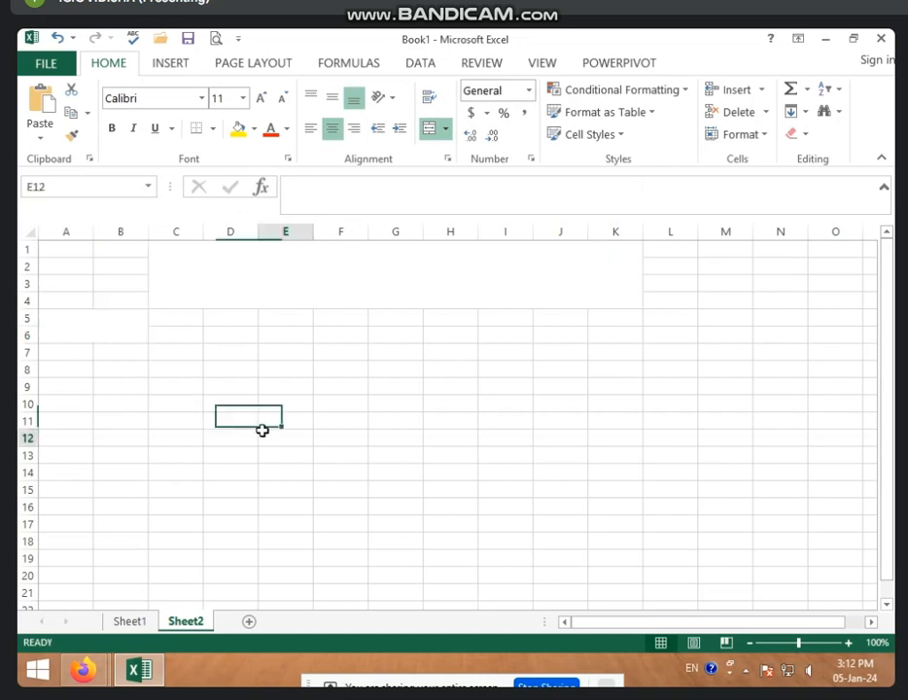
# Step: Apply Merge Across to the range C5:K11 and select several of the merged rows to check them
pyautogui.moveTo(236, 336); pyautogui.dragTo(519, 420)
pyautogui.click(321, 370)
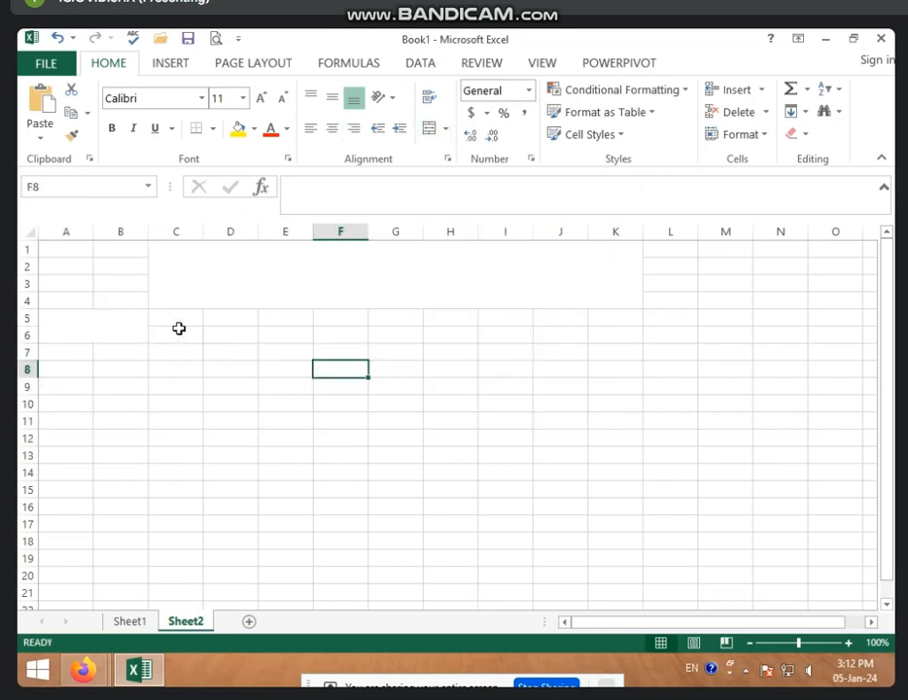
pyautogui.moveTo(178, 329); pyautogui.dragTo(622, 422)
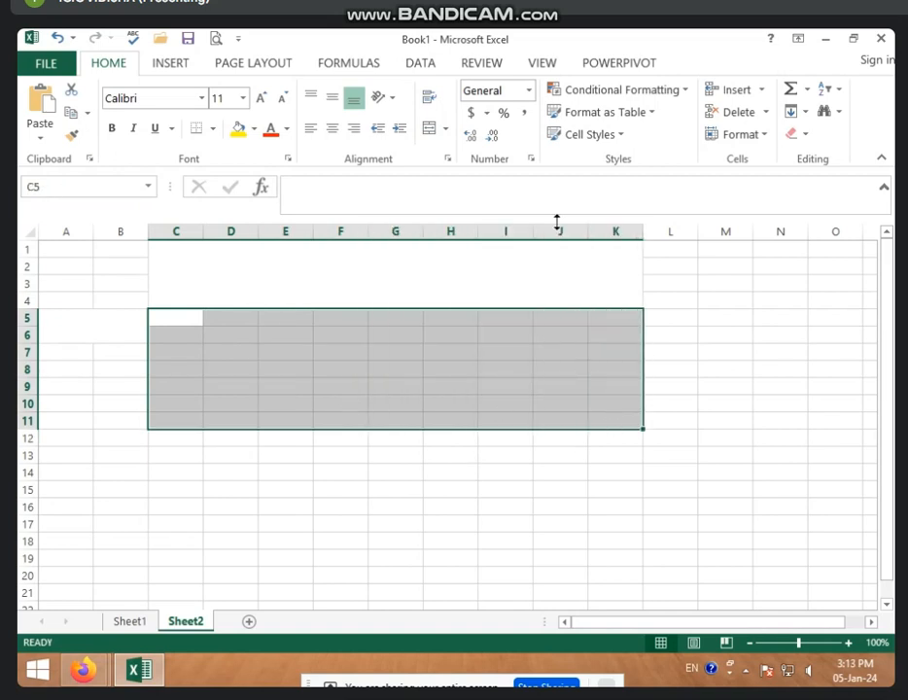
pyautogui.click(445, 129)
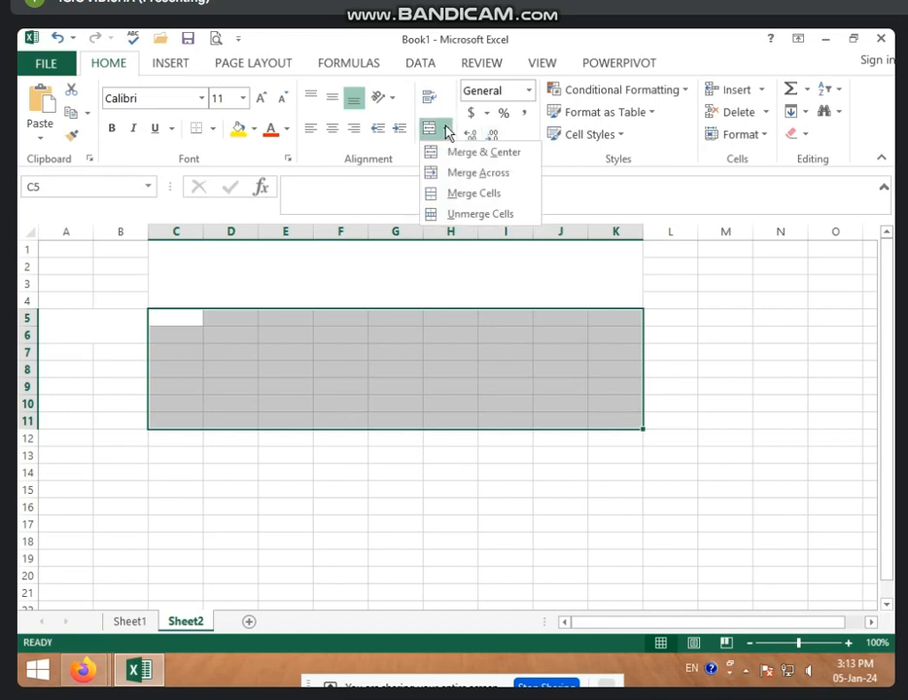
pyautogui.click(471, 173)
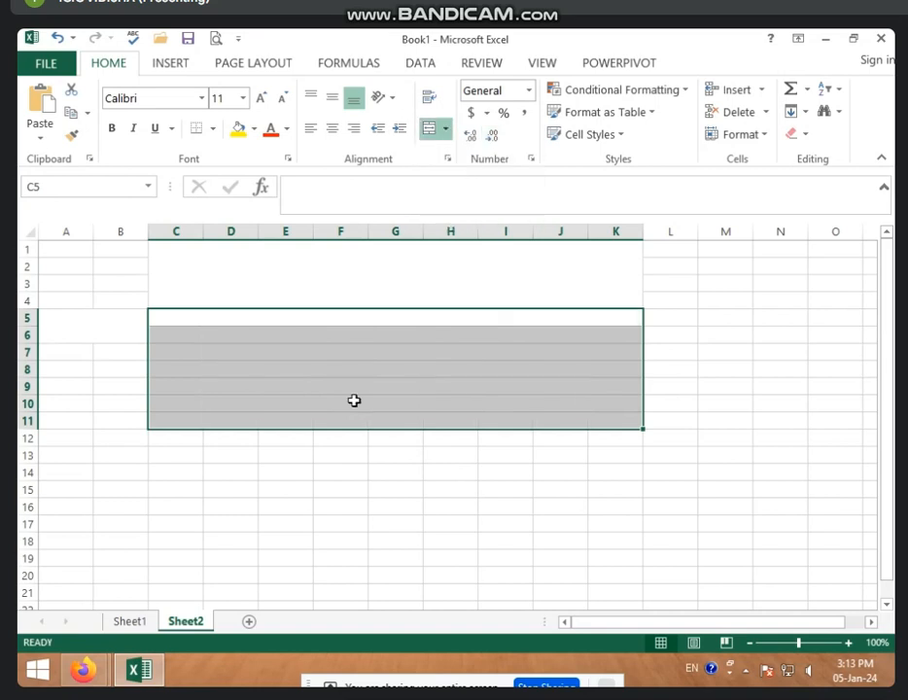
pyautogui.click(355, 402)
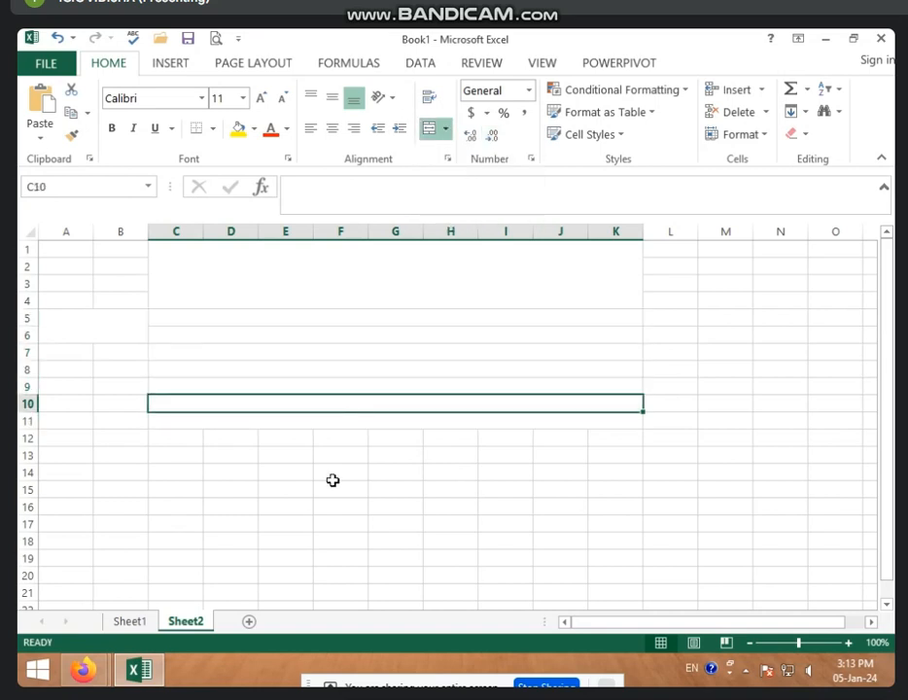
pyautogui.click(316, 370)
pyautogui.click(316, 350)
pyautogui.click(318, 320)
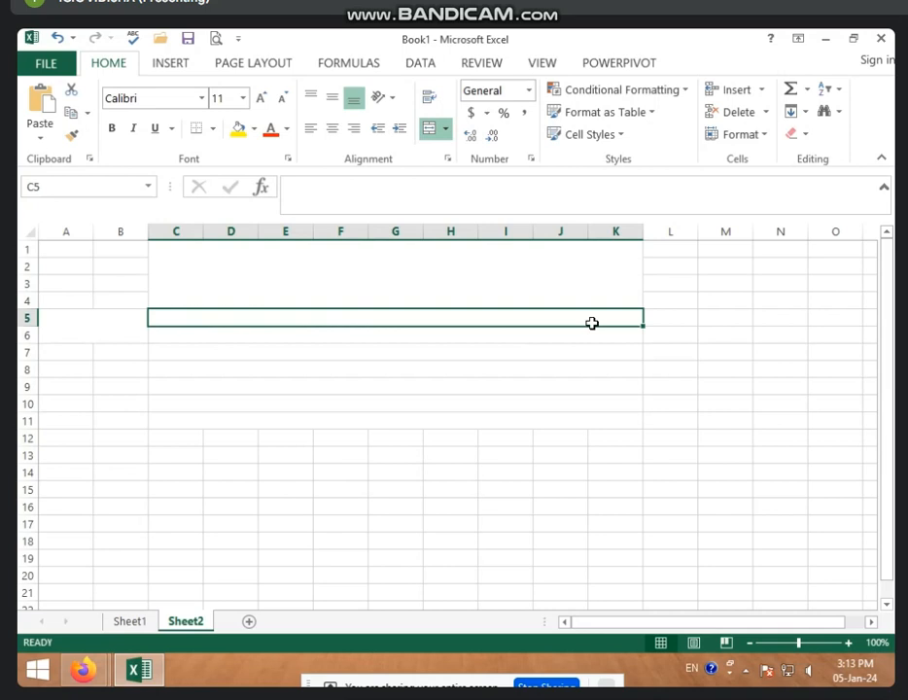
pyautogui.click(521, 355)
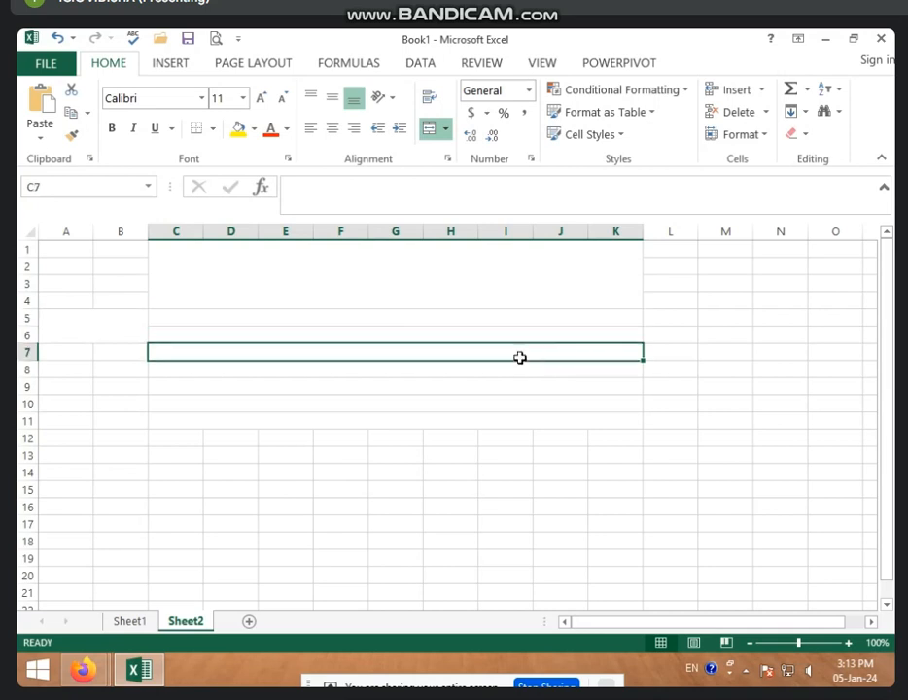
# Step: Combine cells D13:F15 into one cell with Merge Cells, without centering
pyautogui.click(446, 128)
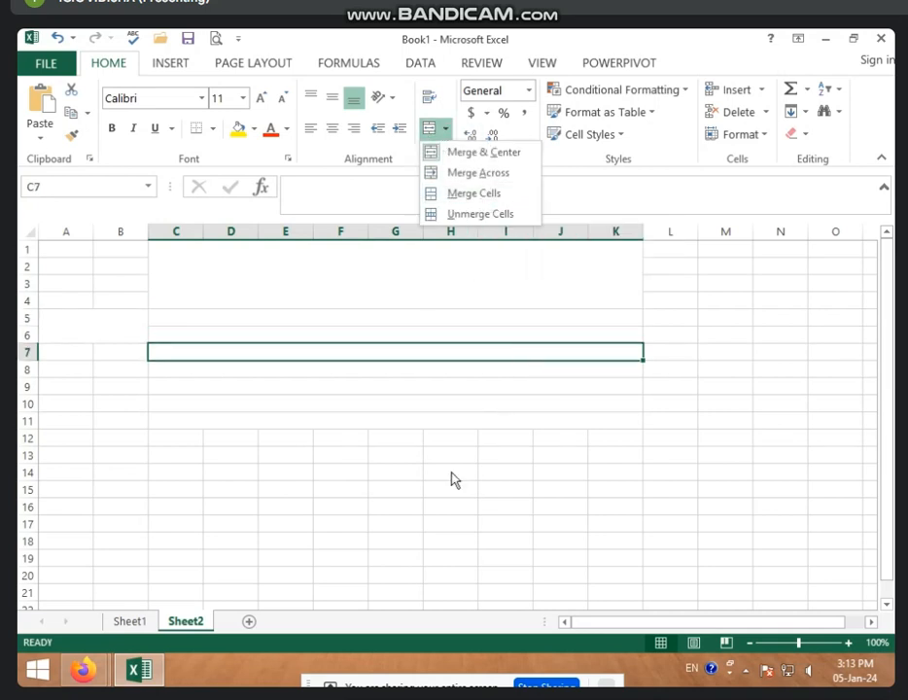
pyautogui.click(452, 479)
pyautogui.moveTo(233, 459); pyautogui.dragTo(325, 494)
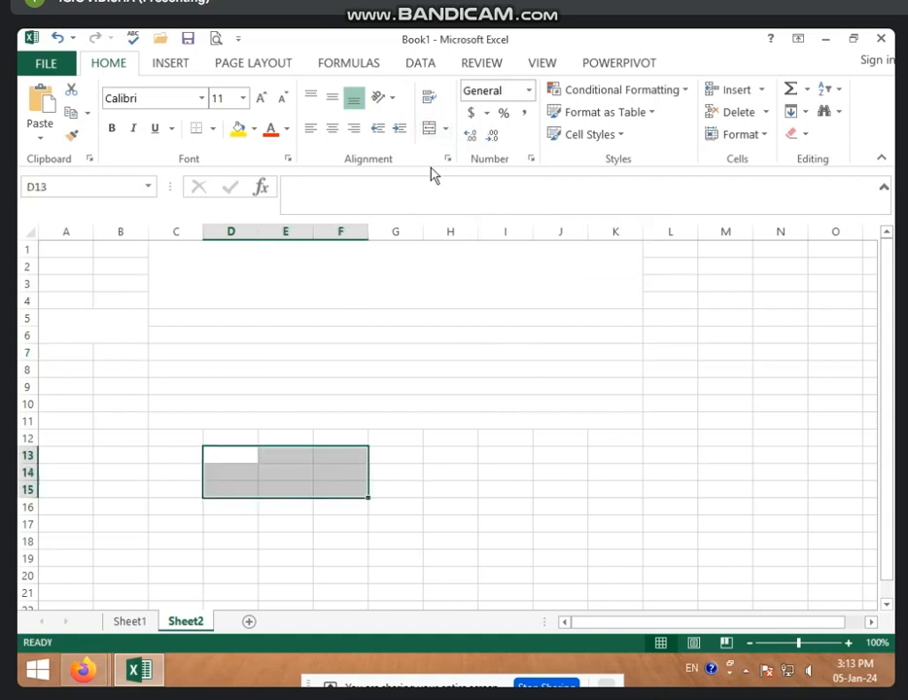
pyautogui.click(446, 128)
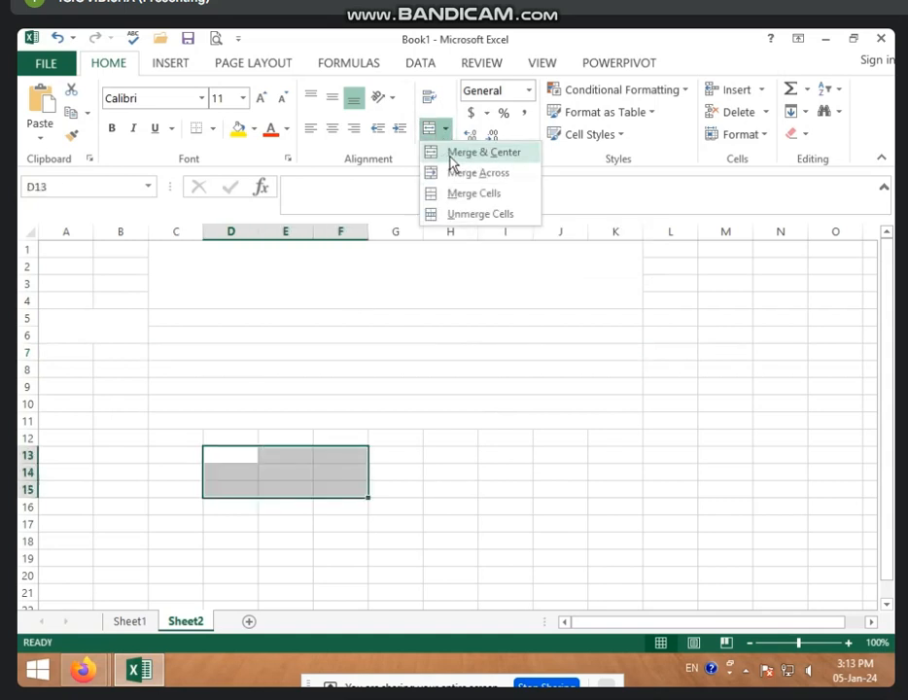
pyautogui.click(458, 194)
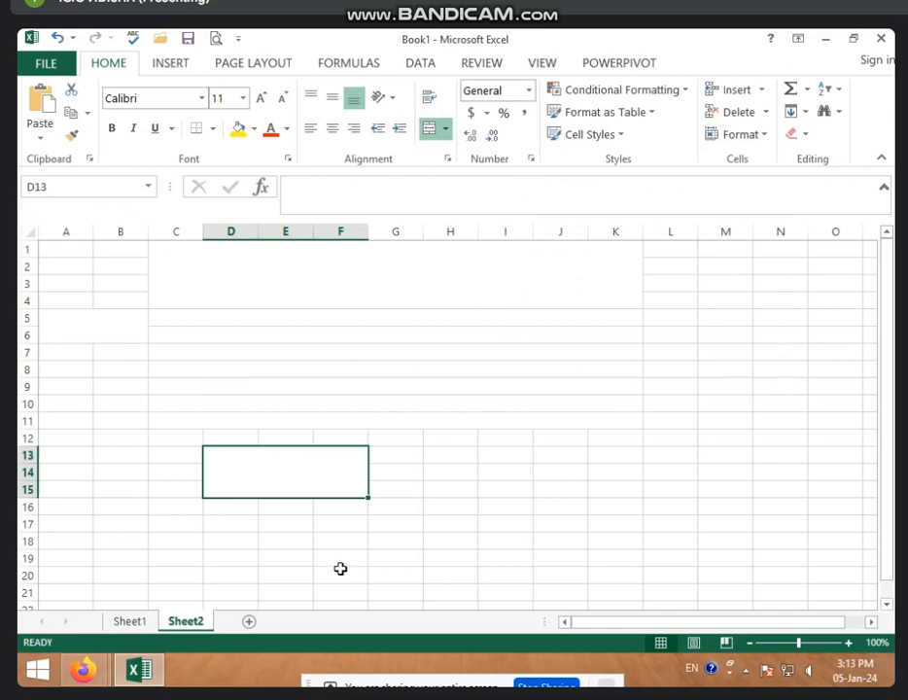
pyautogui.click(340, 568)
pyautogui.click(381, 541)
# Step: Split the merged D13:F15 block back into individual cells with Unmerge Cells
pyautogui.click(314, 482)
pyautogui.click(444, 133)
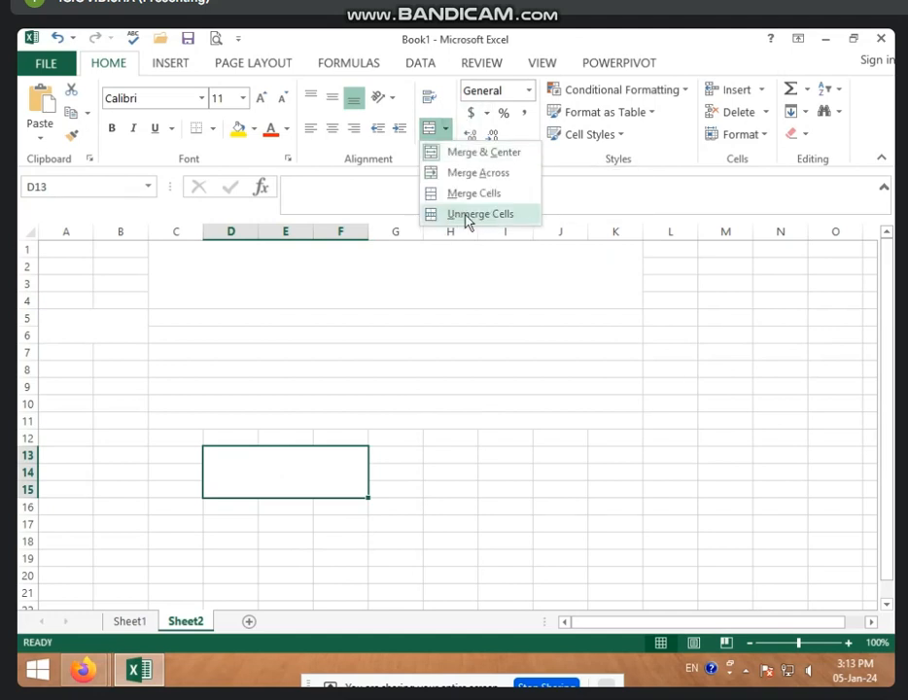
pyautogui.click(466, 217)
pyautogui.click(309, 490)
pyautogui.click(347, 517)
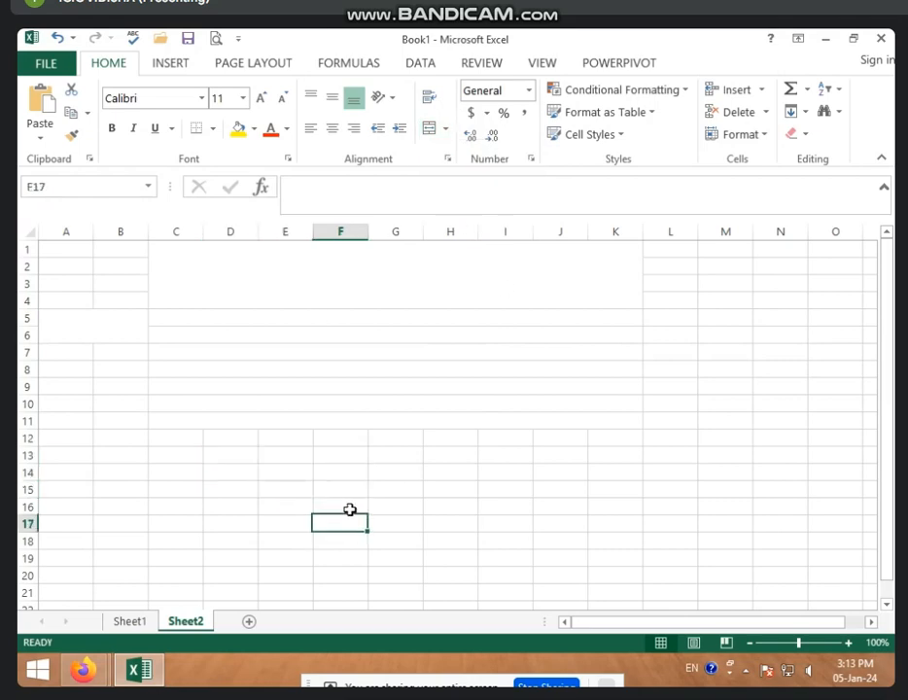
# Step: Select the entire worksheet, unmerge all its merged cells, and merge and center the whole sheet into one cell
pyautogui.click(267, 243)
pyautogui.click(231, 231)
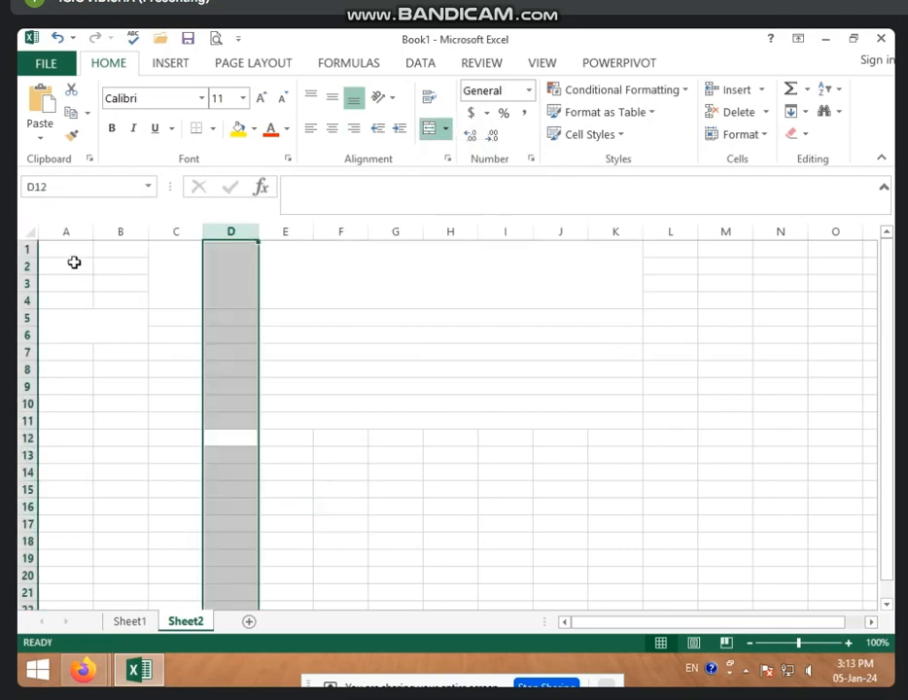
pyautogui.click(74, 263)
pyautogui.click(30, 230)
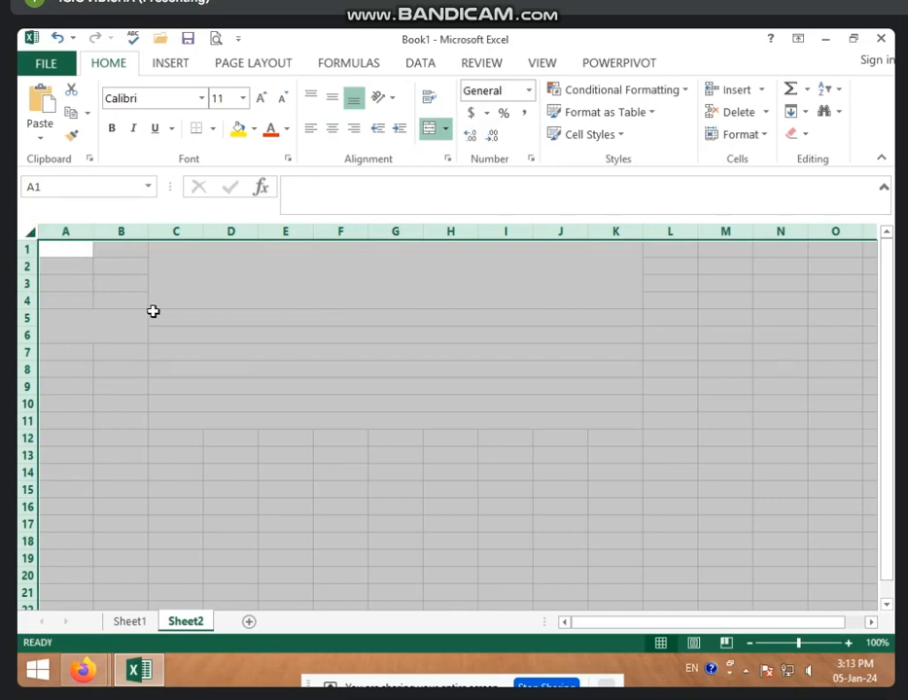
pyautogui.click(258, 355)
pyautogui.click(27, 231)
pyautogui.click(430, 129)
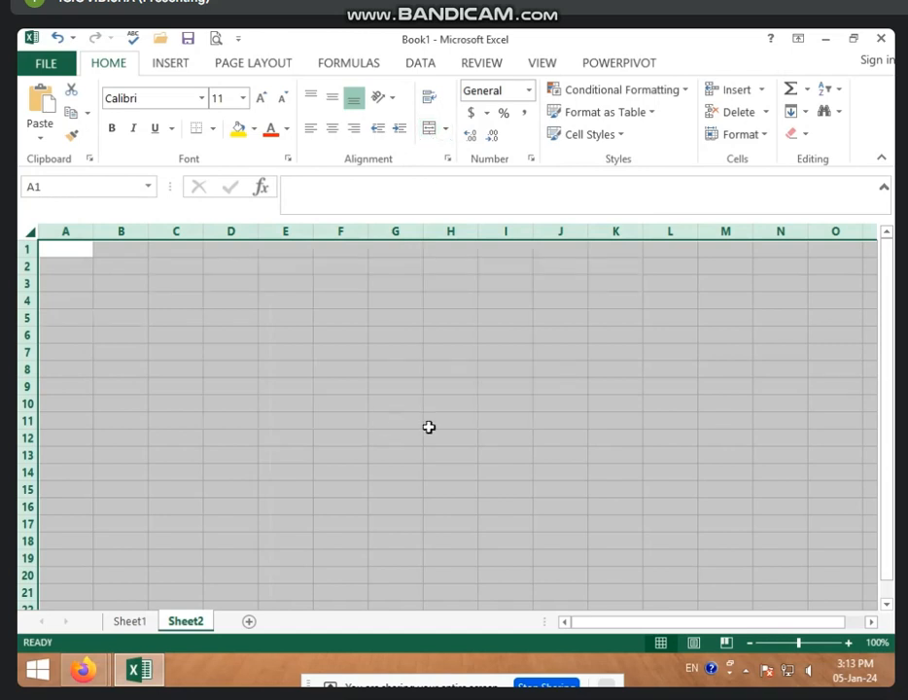
pyautogui.click(428, 130)
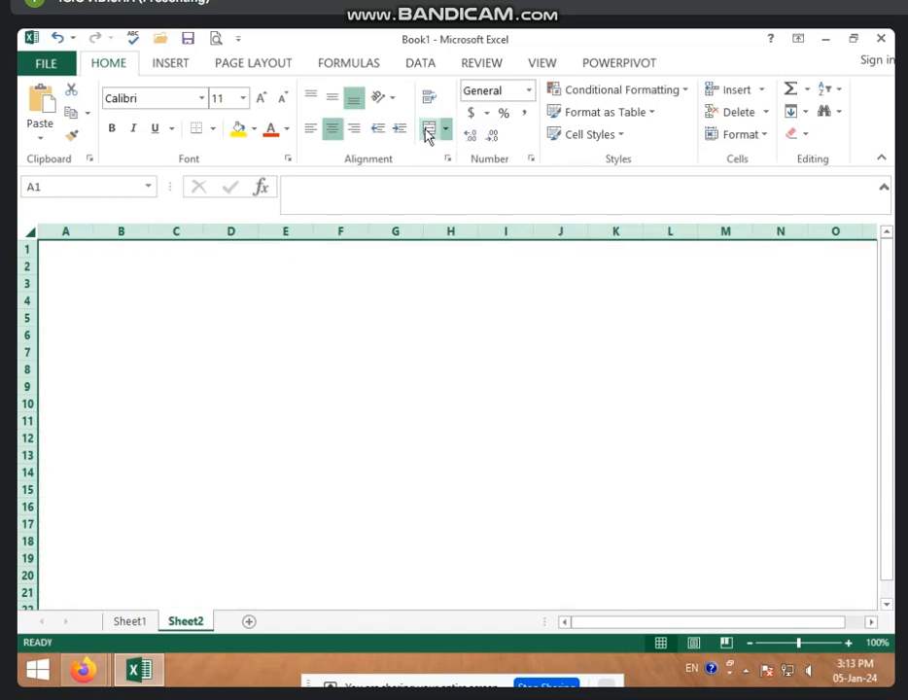
# Step: Split the whole-sheet merged cell back into individual cells and select several cells to check them
pyautogui.click(428, 130)
pyautogui.click(321, 404)
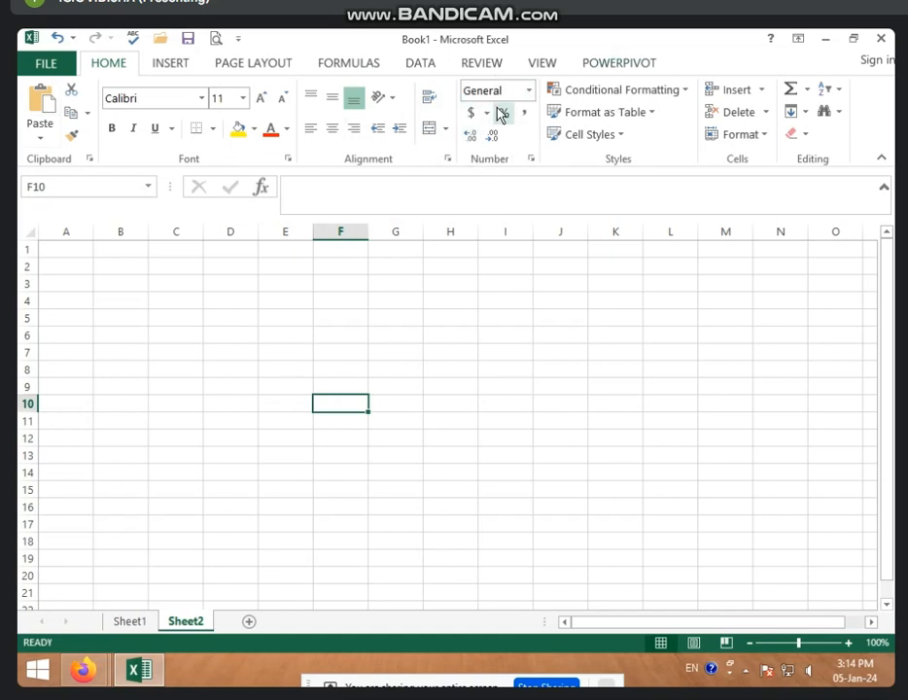
pyautogui.click(393, 353)
pyautogui.click(292, 301)
pyautogui.click(176, 283)
pyautogui.click(72, 332)
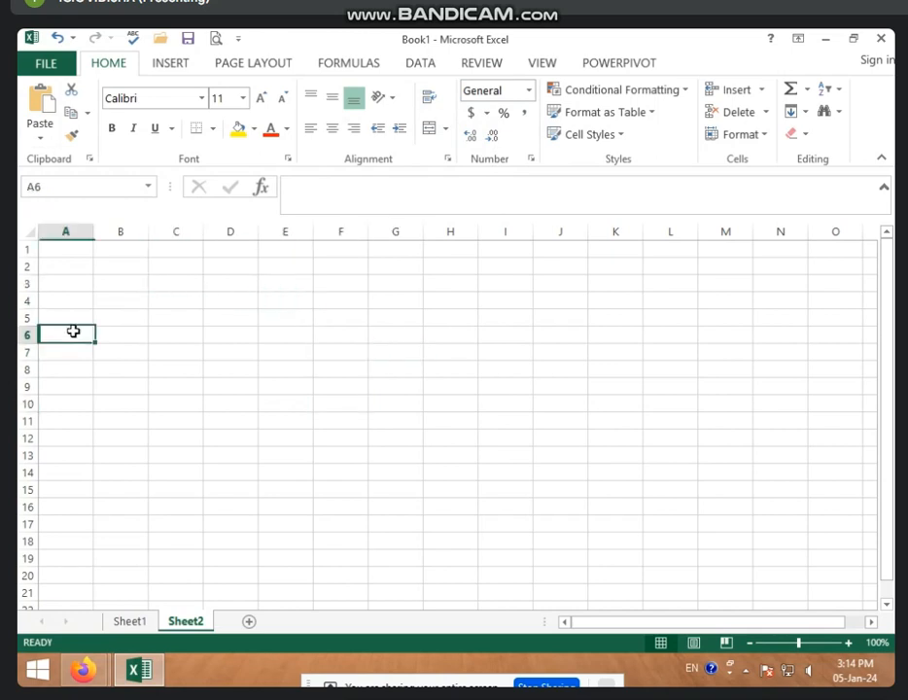
# Step: Look through the available number formats for the empty cell A2 without applying one
pyautogui.click(72, 265)
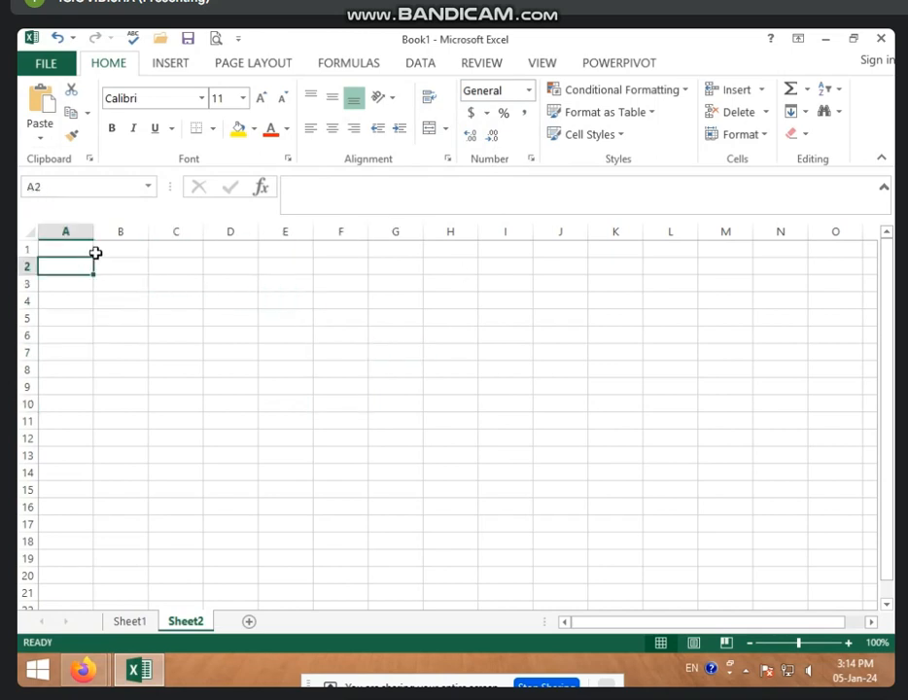
pyautogui.click(532, 93)
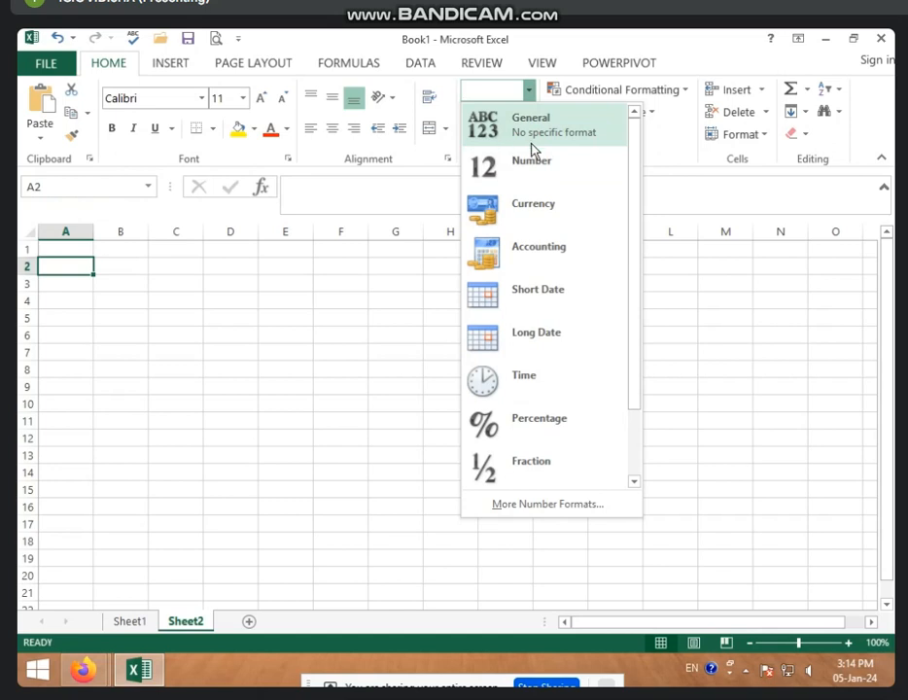
pyautogui.click(98, 313)
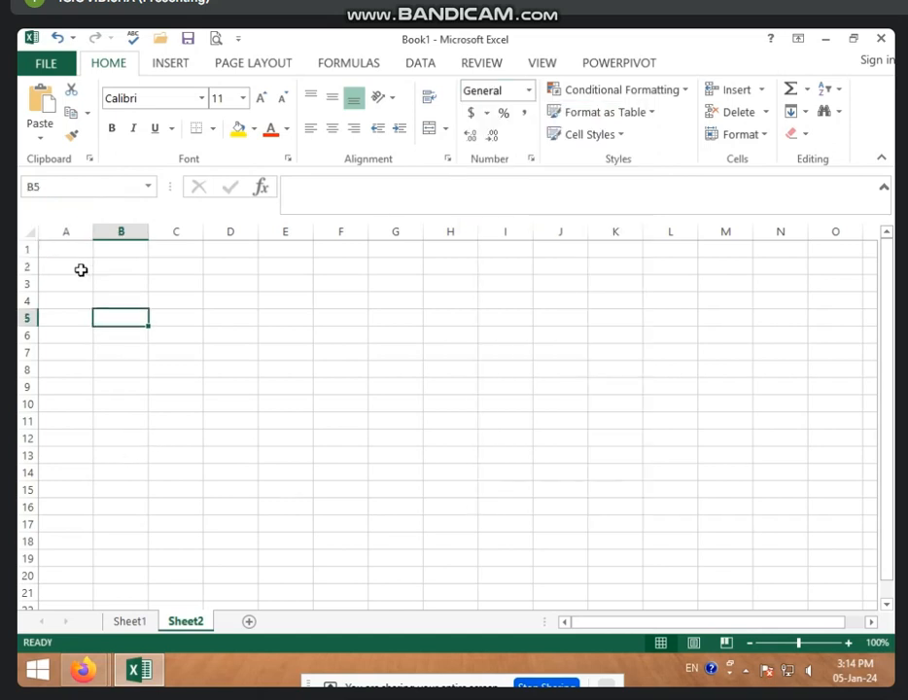
# Step: Enter the sample text FJHK in cell A2 and the number 65656 in cell A3
pyautogui.click(81, 269)
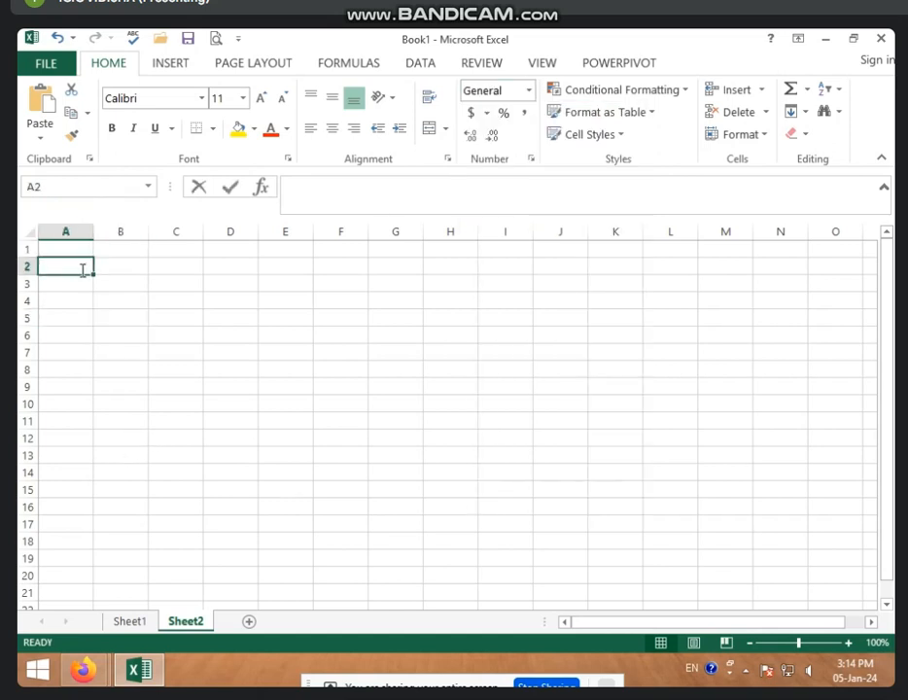
pyautogui.write('FJHK')
pyautogui.press('Return')
pyautogui.write('65656')
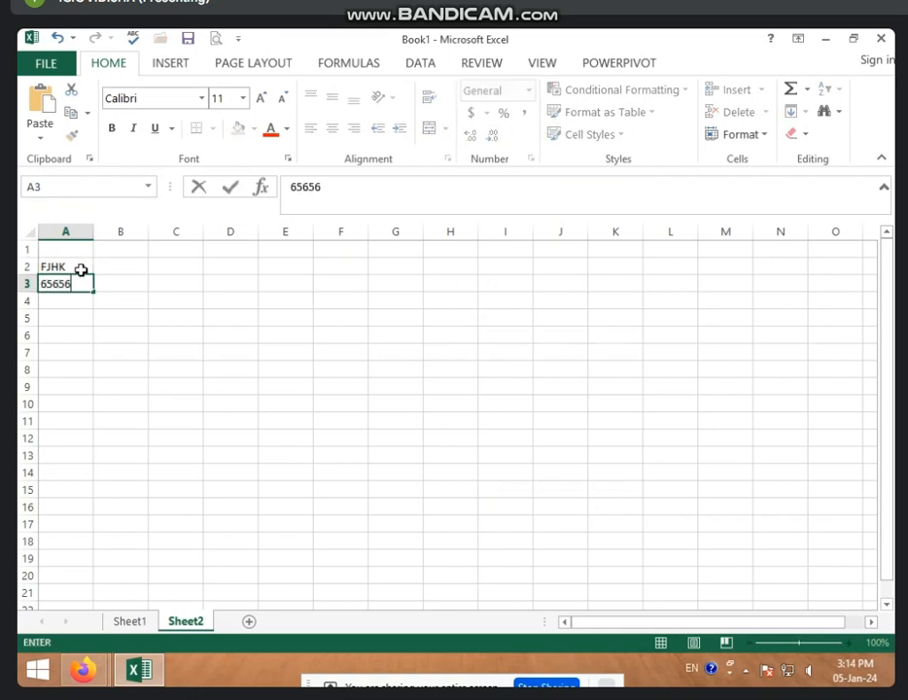
pyautogui.press('Return')
# Step: Try to enter the operator symbols +-* in cell A4, and remove the entry
pyautogui.write('+-*')
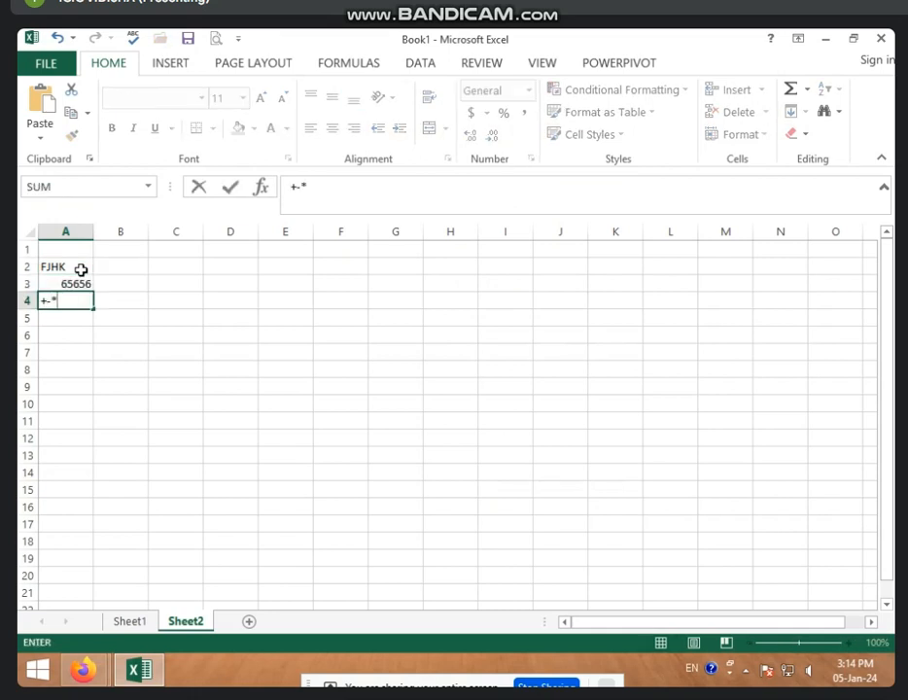
pyautogui.press('Return')
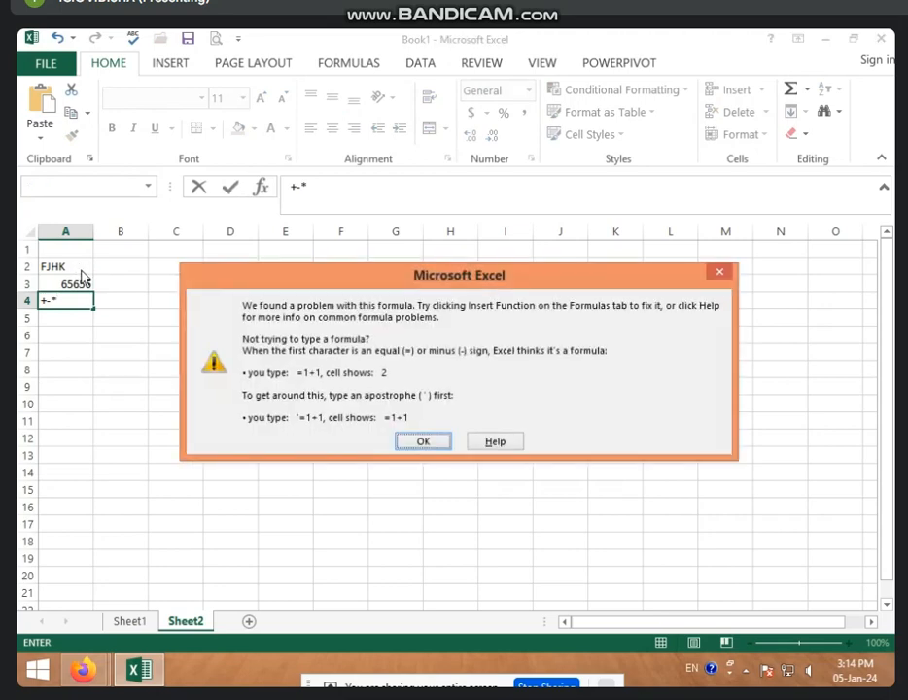
pyautogui.click(721, 272)
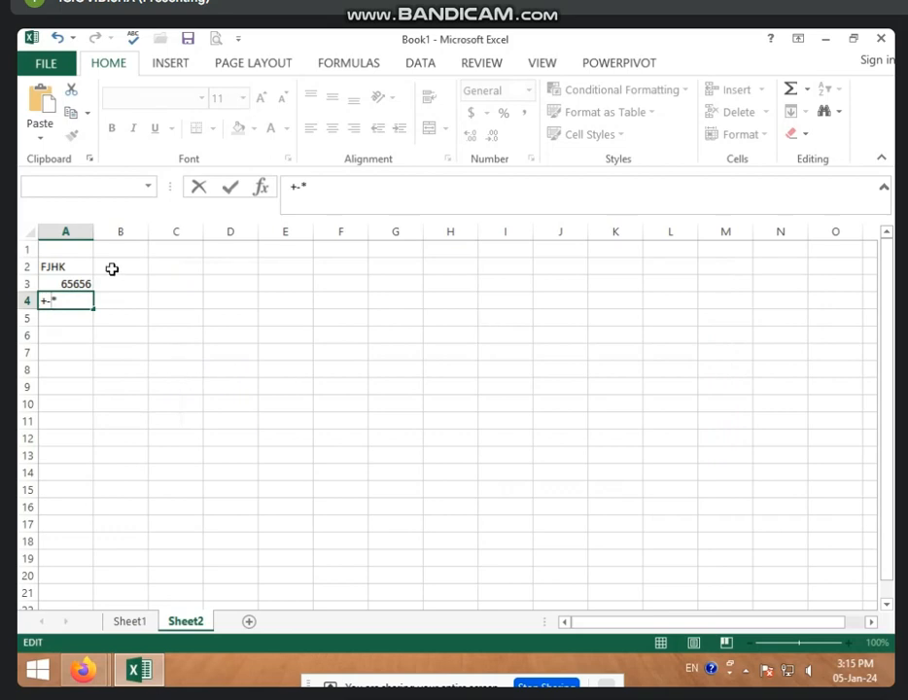
pyautogui.click(196, 406)
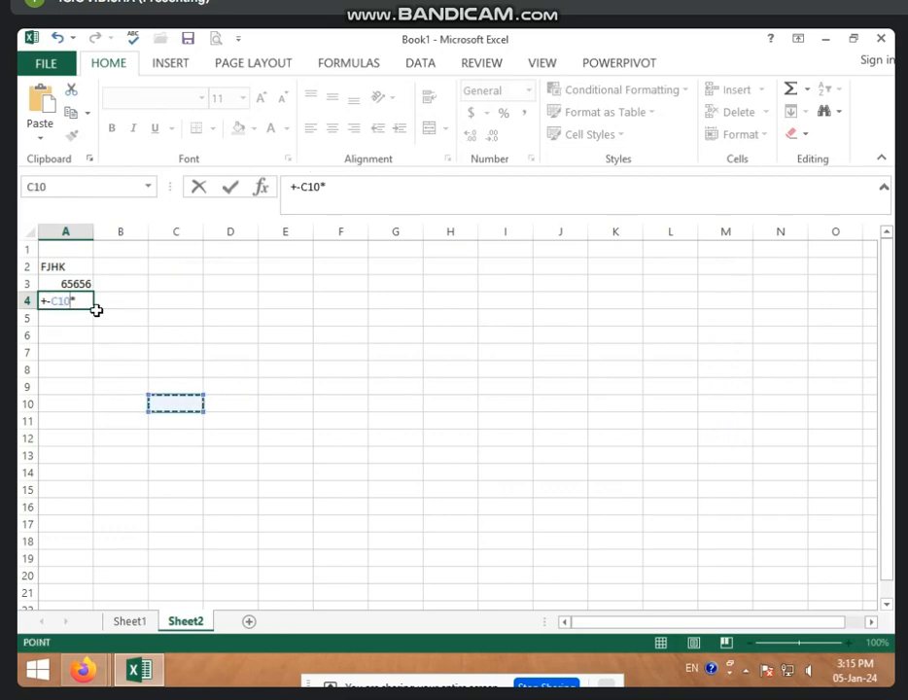
pyautogui.click(92, 304)
pyautogui.press('BackSpace')
pyautogui.press('BackSpace')
pyautogui.press('BackSpace')
pyautogui.press('BackSpace')
pyautogui.press('BackSpace')
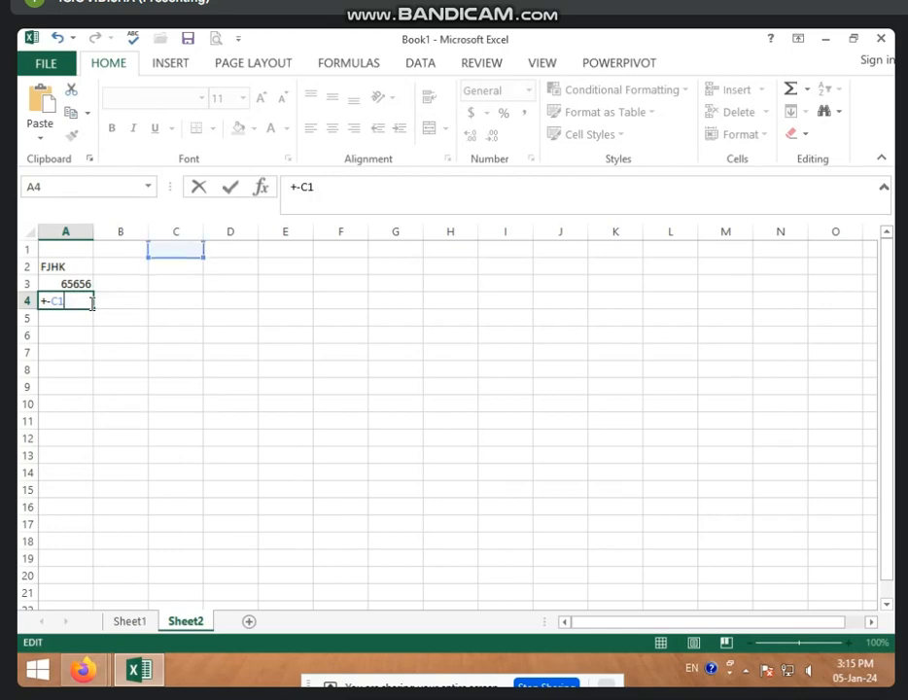
pyautogui.press('Return')
pyautogui.press('Return')
pyautogui.press('Return')
pyautogui.press('Return')
# Step: Preview how the number in cell A3 would look in each number format, without applying any
pyautogui.click(85, 287)
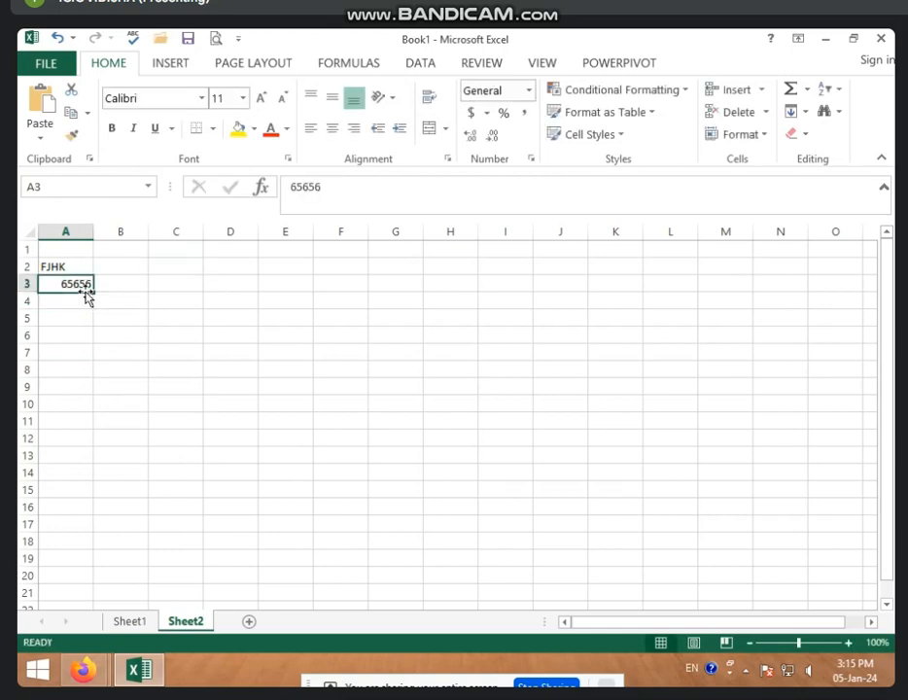
pyautogui.click(530, 93)
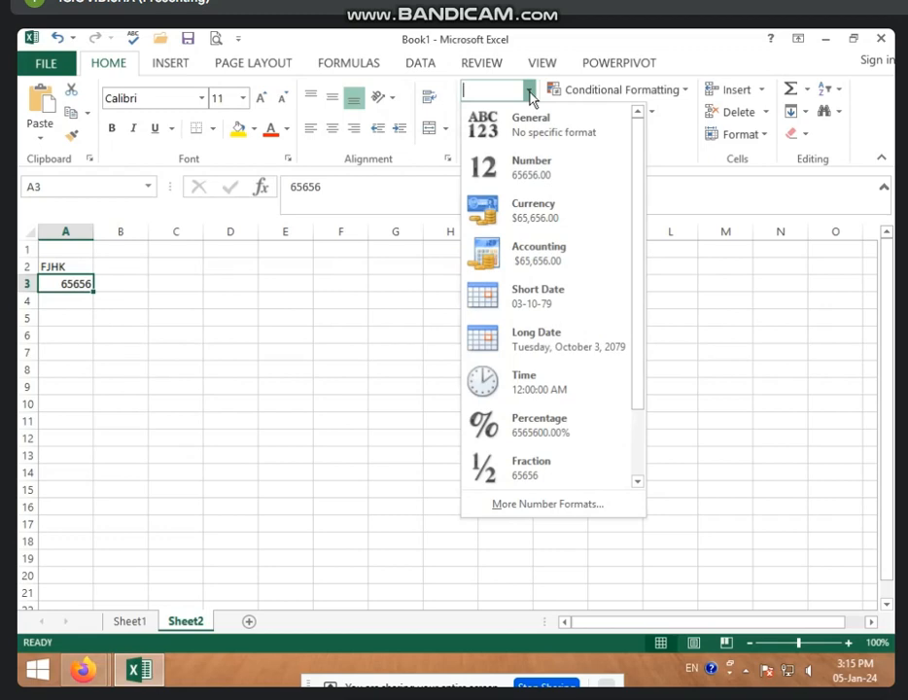
pyautogui.click(77, 266)
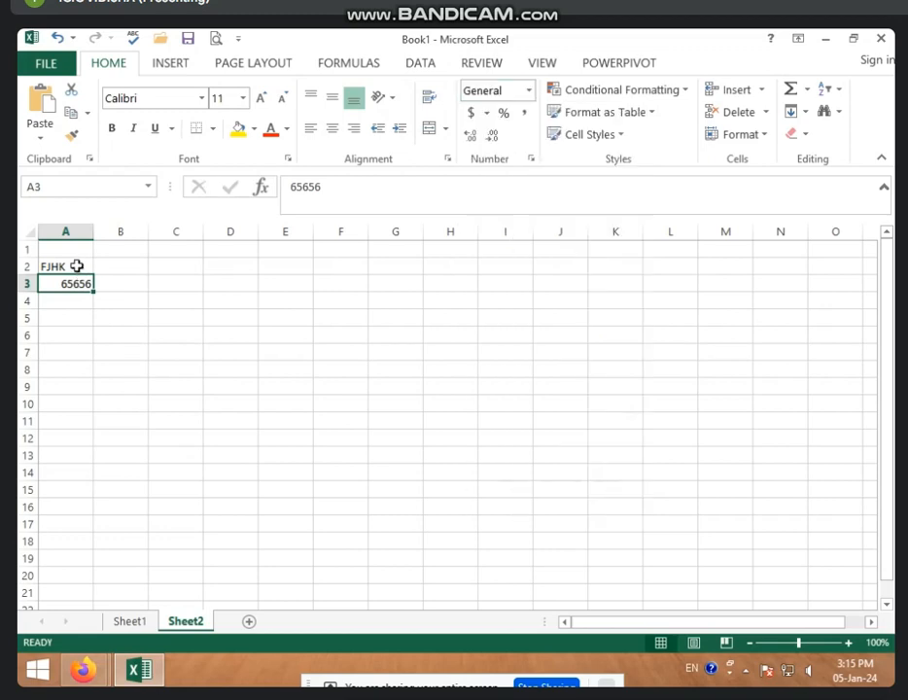
pyautogui.click(77, 265)
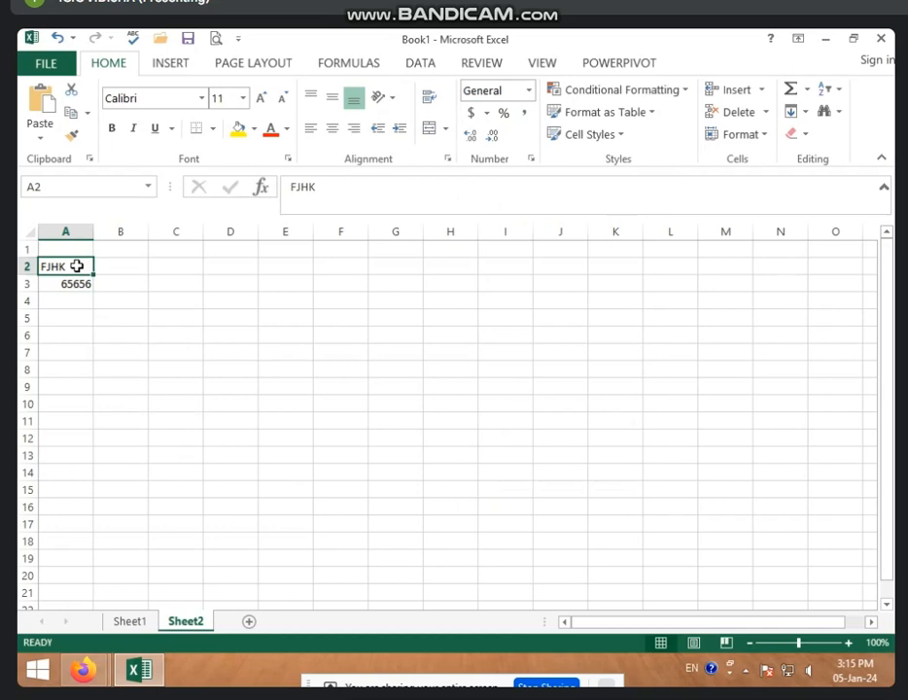
# Step: Apply the Number format to cells B2:B10 and compare the format setting of B2 with that of A3
pyautogui.click(136, 268)
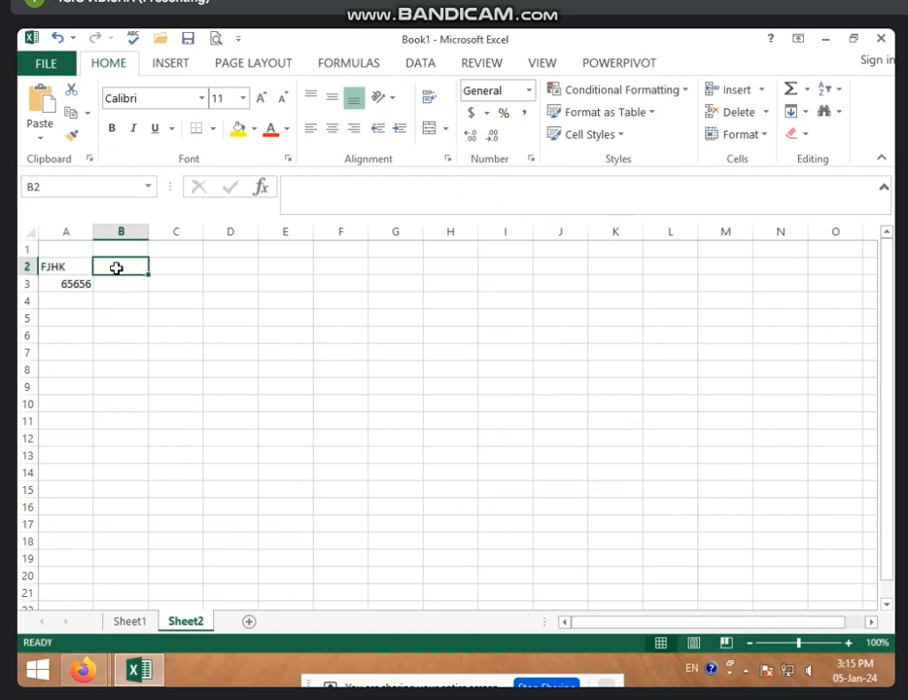
pyautogui.click(120, 230)
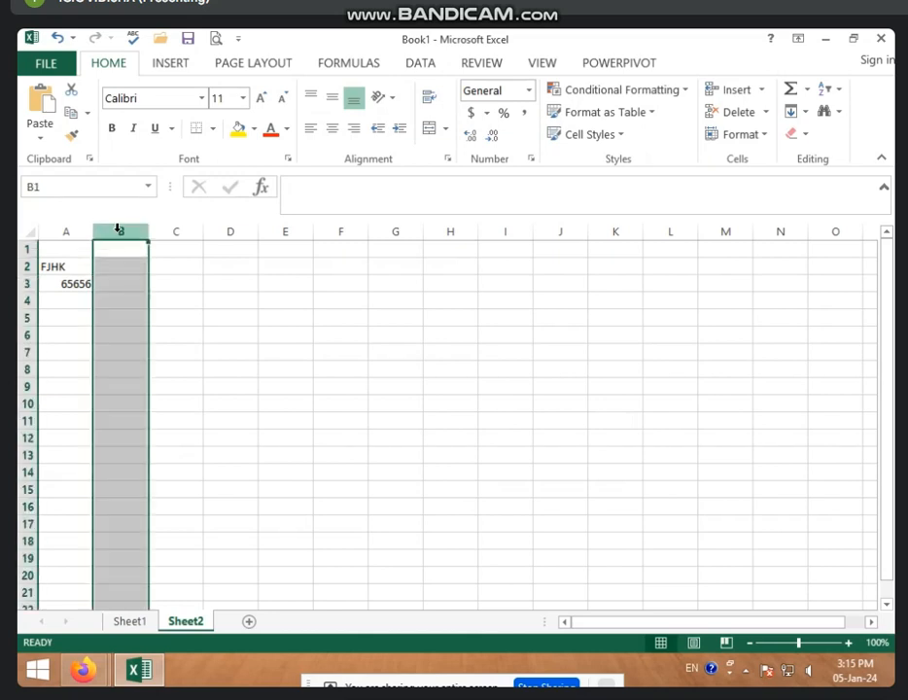
pyautogui.click(120, 272)
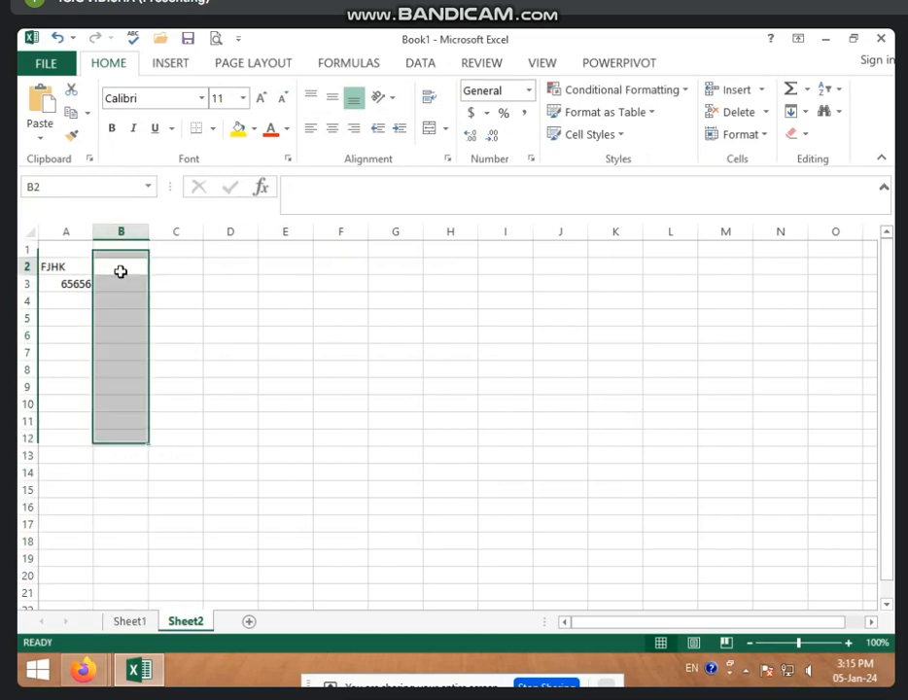
pyautogui.moveTo(120, 272); pyautogui.dragTo(133, 391)
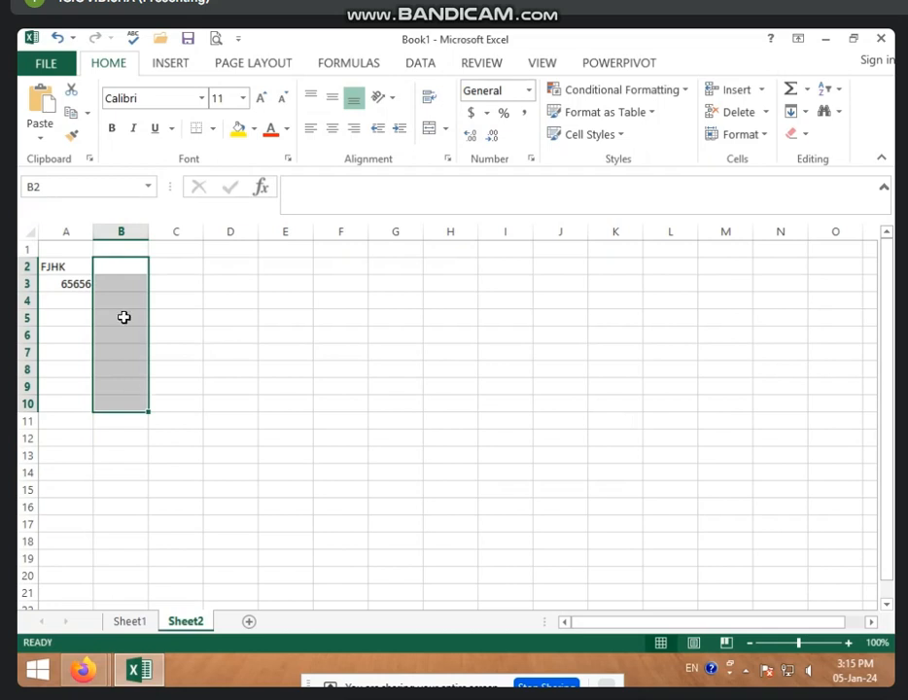
pyautogui.click(529, 89)
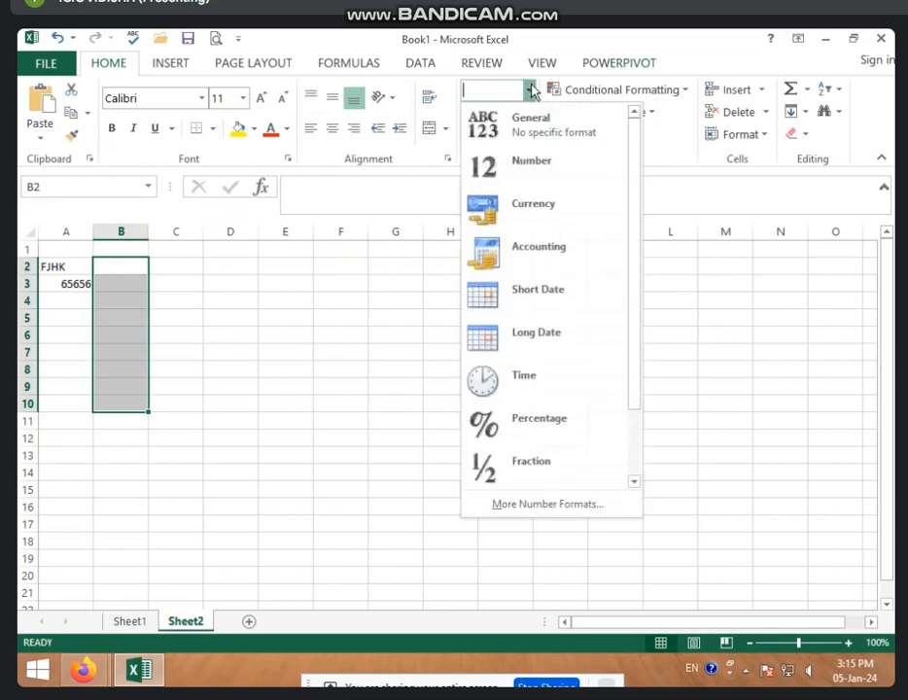
pyautogui.click(531, 167)
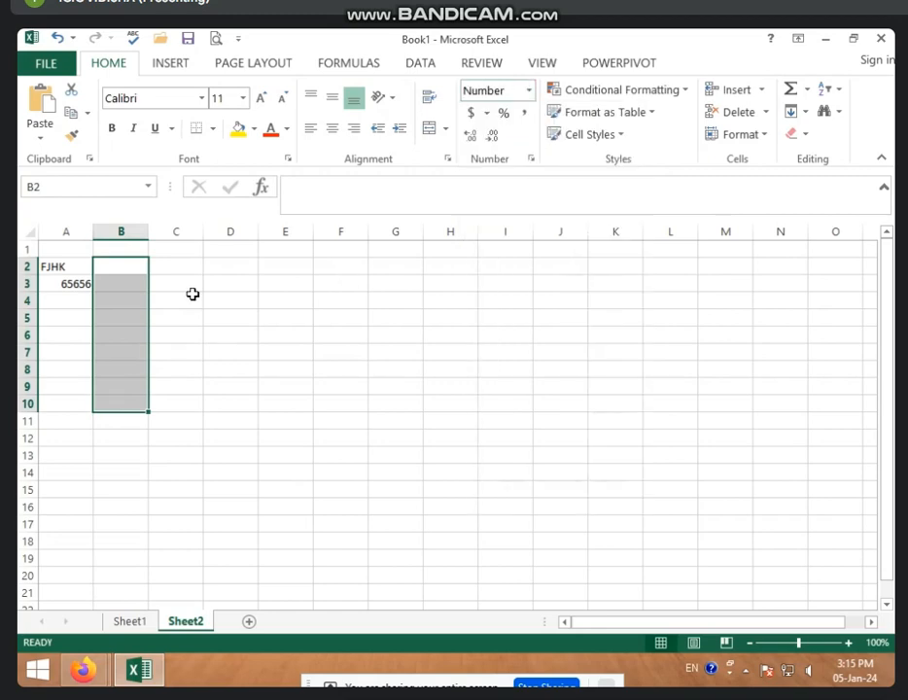
pyautogui.click(128, 263)
pyautogui.click(86, 283)
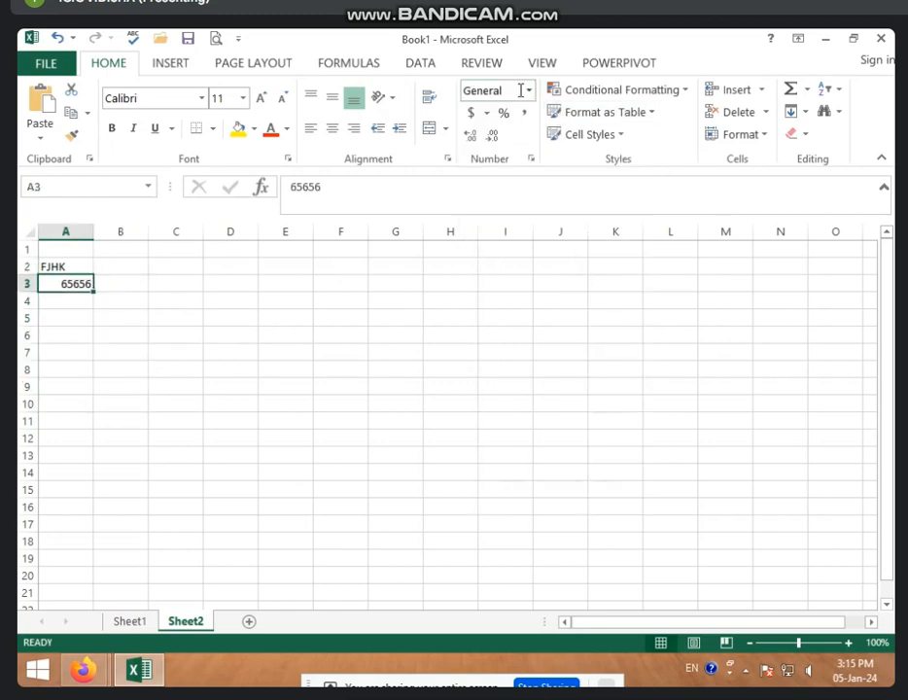
# Step: Enter 120 in cell B2 and 500 in cell B3, checking the format of the neighbouring cell B1 in between
pyautogui.click(128, 262)
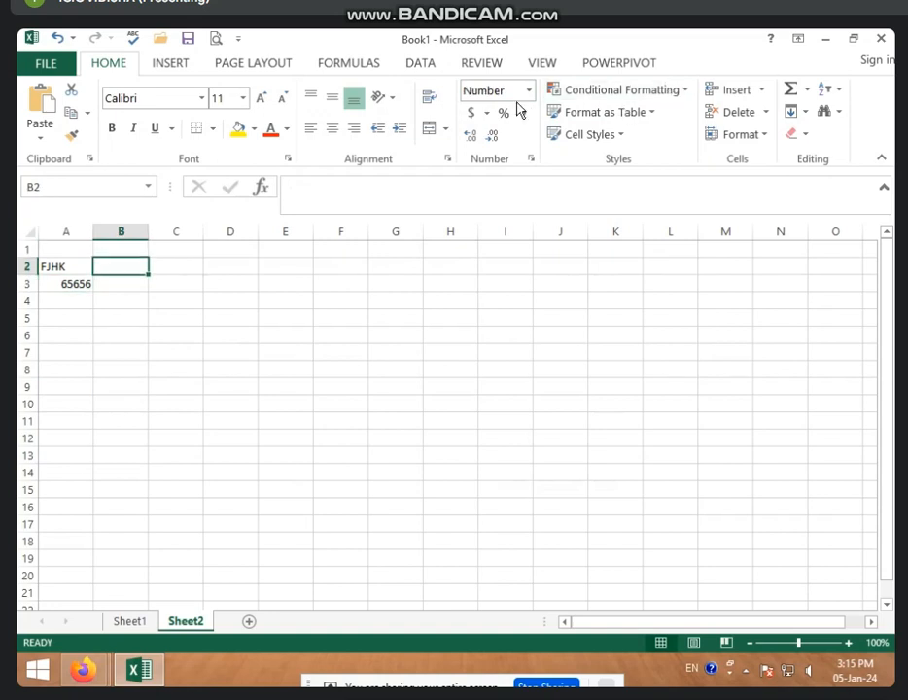
pyautogui.write('120')
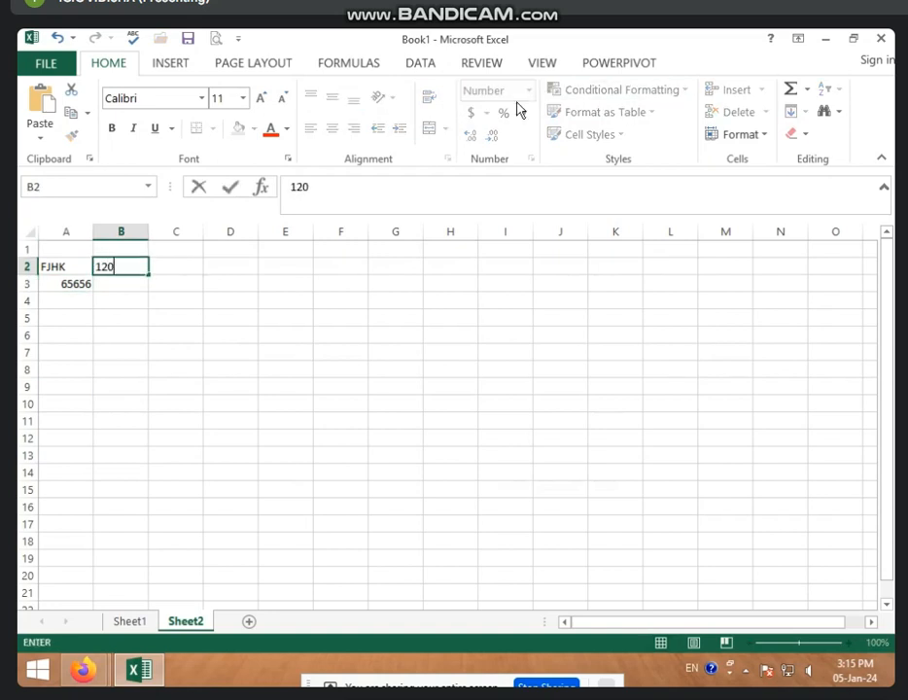
pyautogui.press('Return')
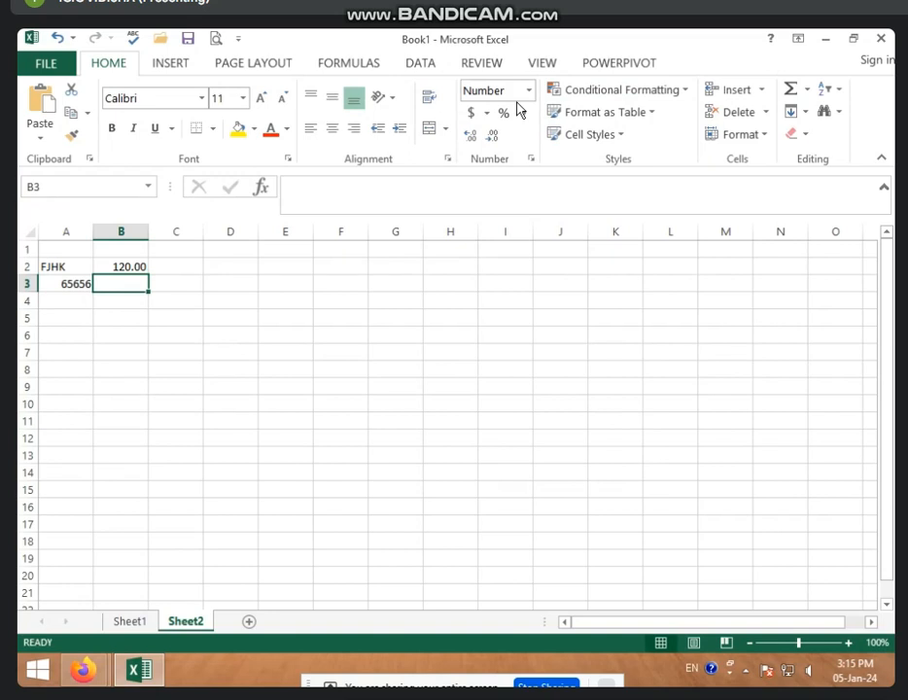
pyautogui.press('Up')
pyautogui.press('Up')
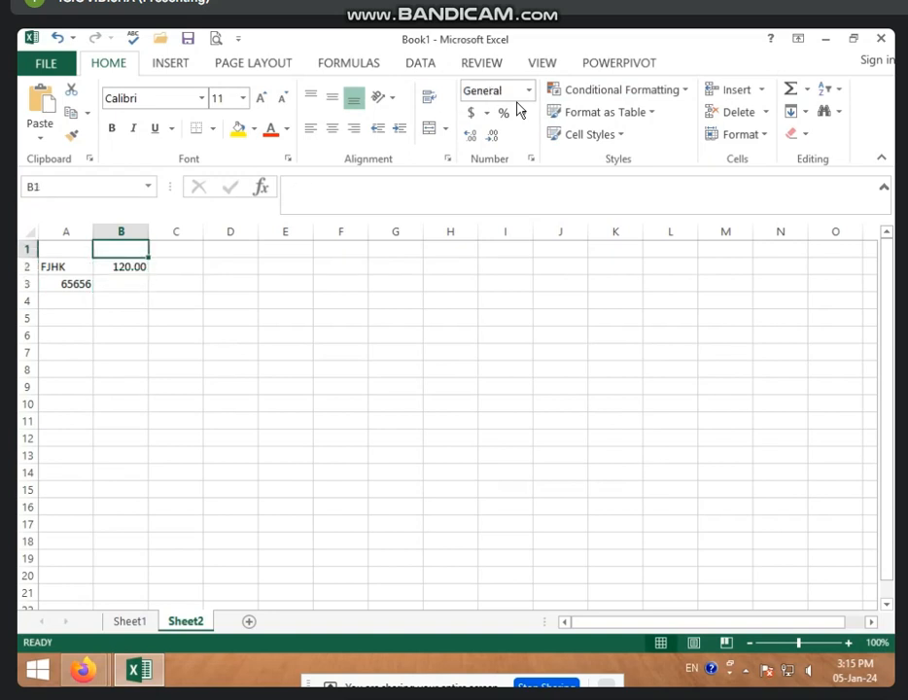
pyautogui.press('Down')
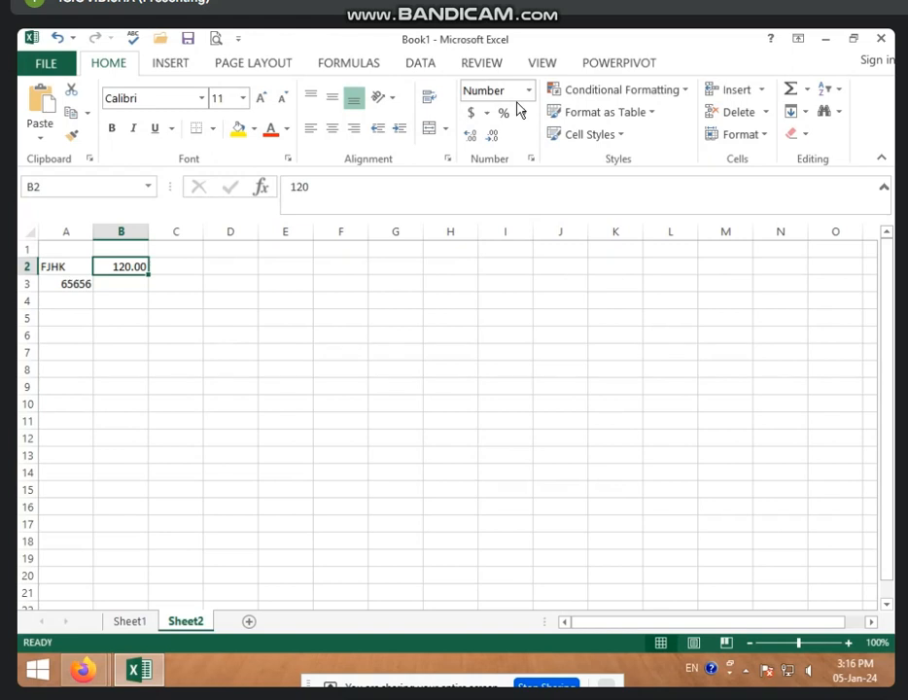
pyautogui.press('Down')
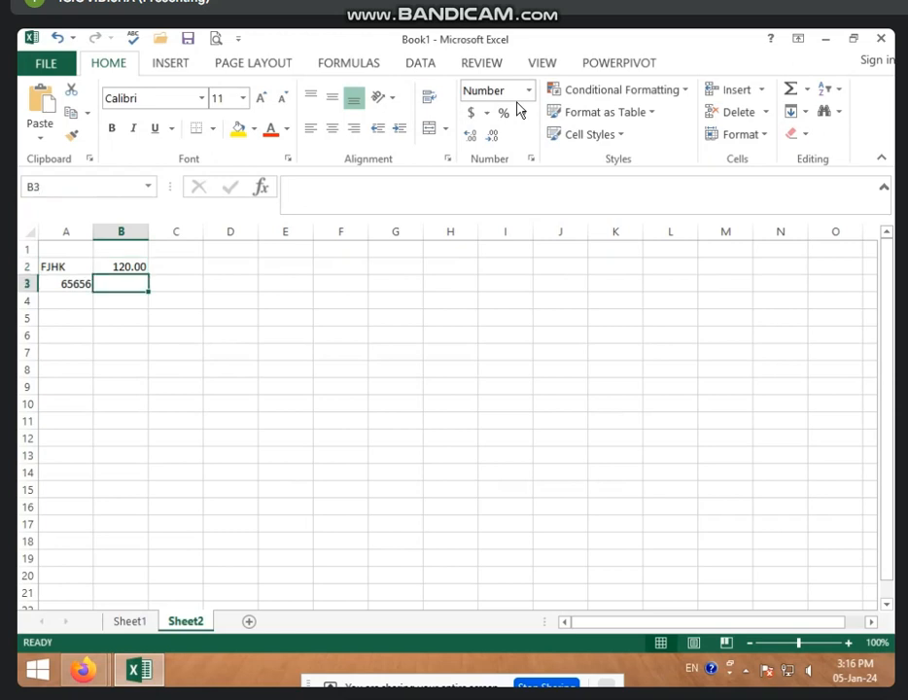
pyautogui.write('500')
pyautogui.press('Return')
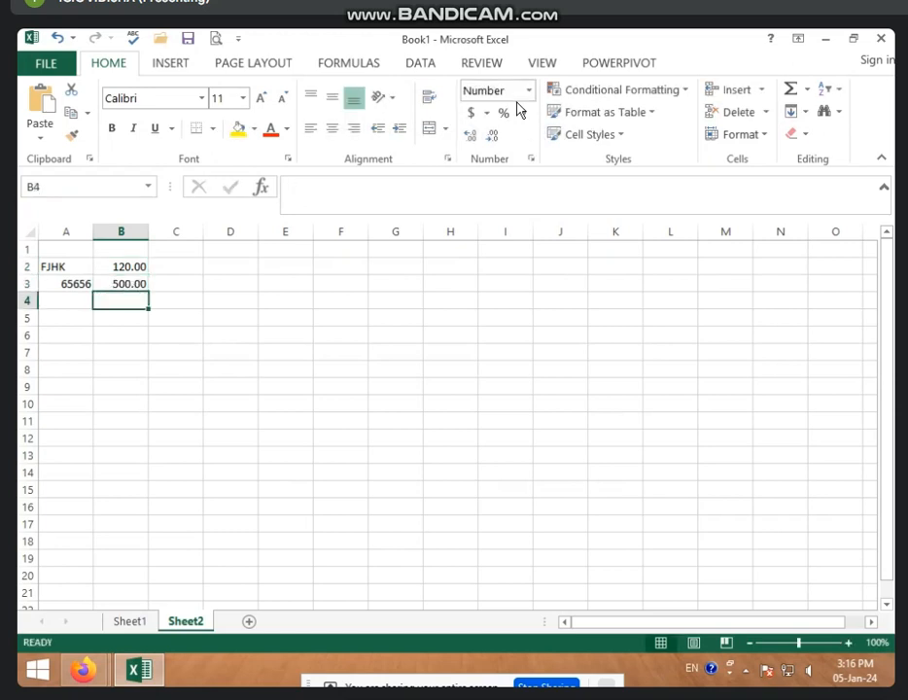
# Step: Enter 500 in cell B10, the last cell of the Number-formatted range
pyautogui.press('Down')
pyautogui.press('Down')
pyautogui.press('Down')
pyautogui.press('Down')
pyautogui.press('Down')
pyautogui.press('Down')
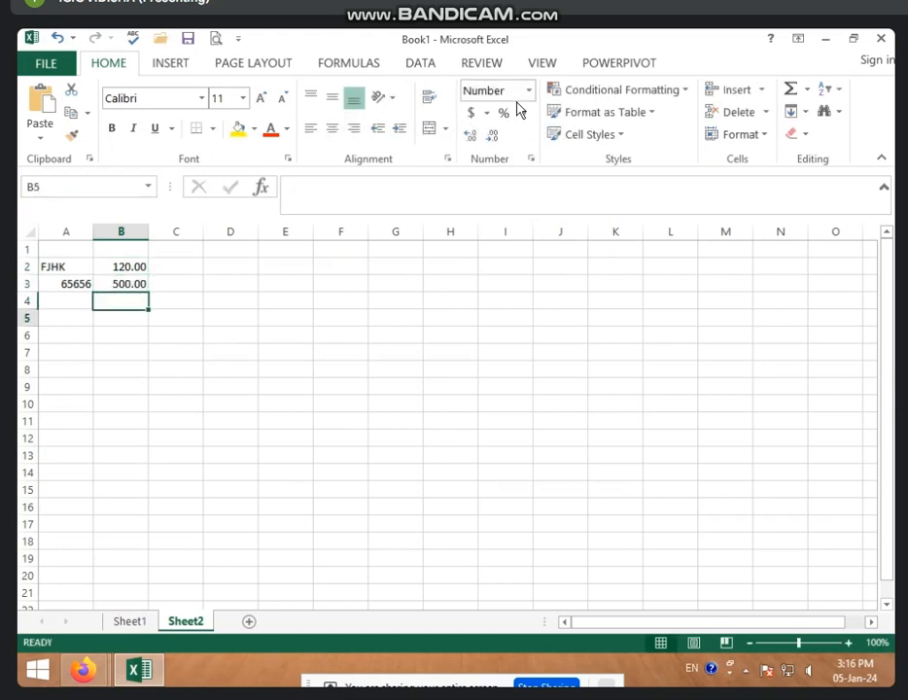
pyautogui.write('500')
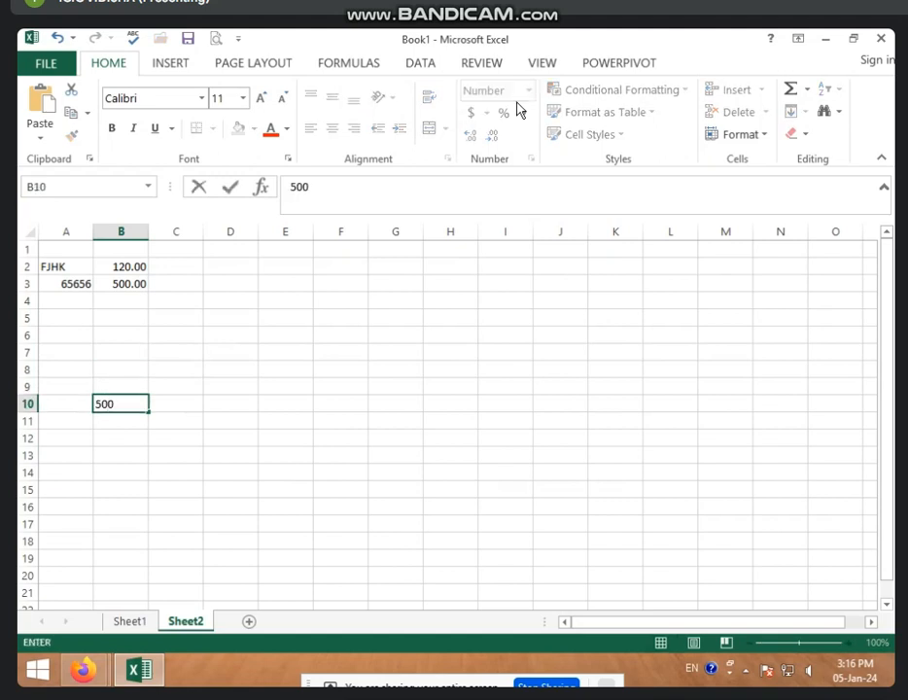
pyautogui.press('Return')
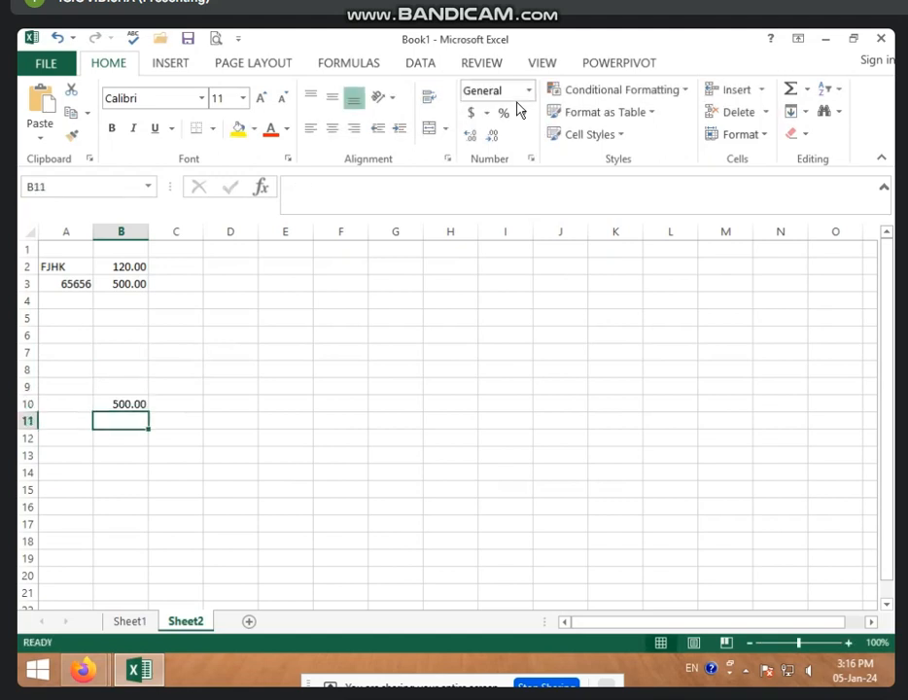
# Step: Enter 3000 in cell B11, just below the Number-formatted range, and compare its format with B10
pyautogui.write('3000')
pyautogui.press('Return')
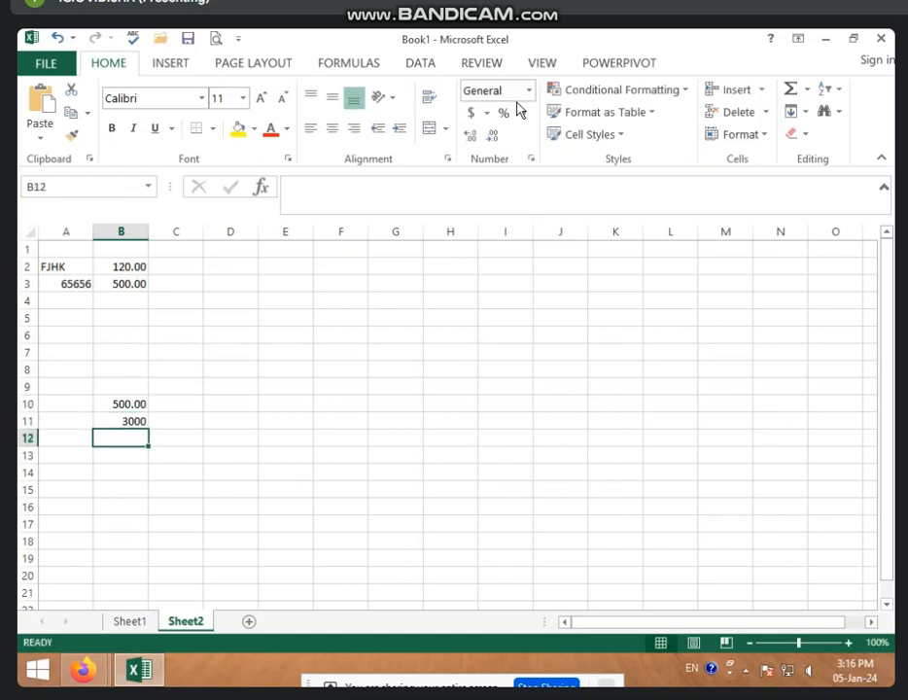
pyautogui.press('Up')
pyautogui.press('Up')
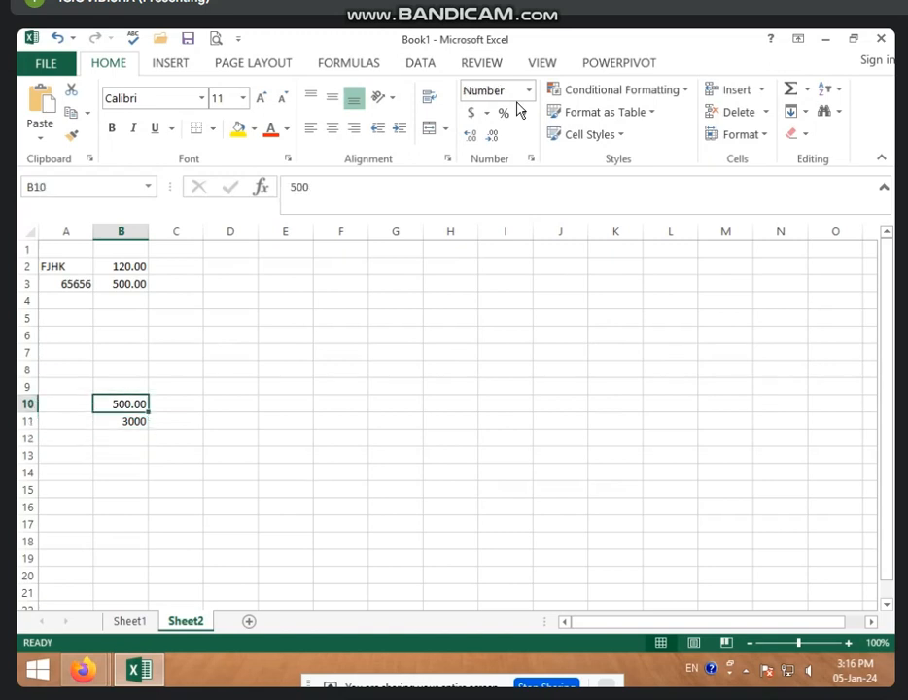
# Step: Check the number format of cell B11 and of the whole column B
pyautogui.press('Down')
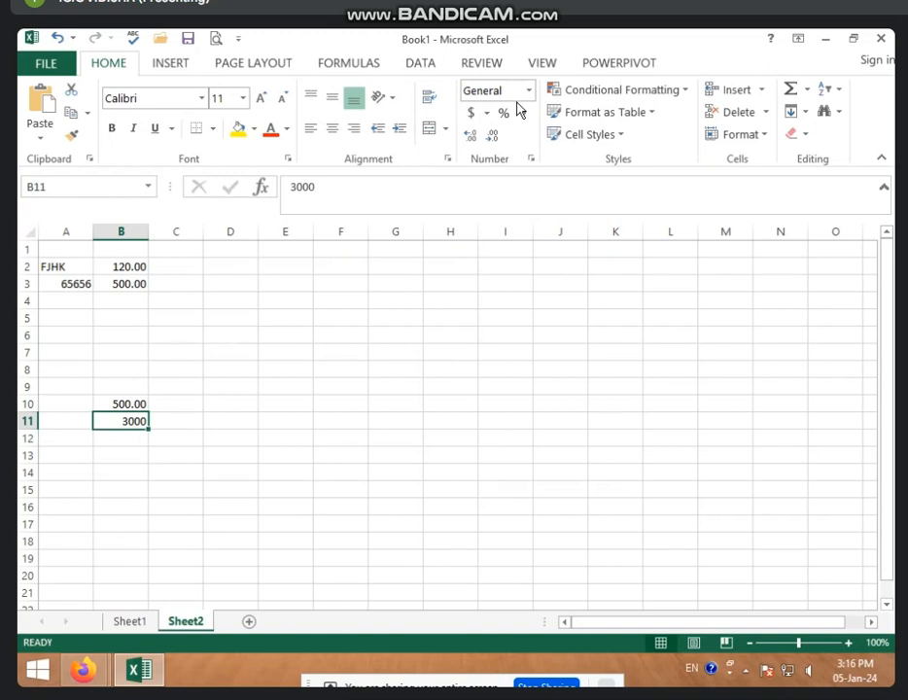
pyautogui.click(178, 450)
pyautogui.click(123, 231)
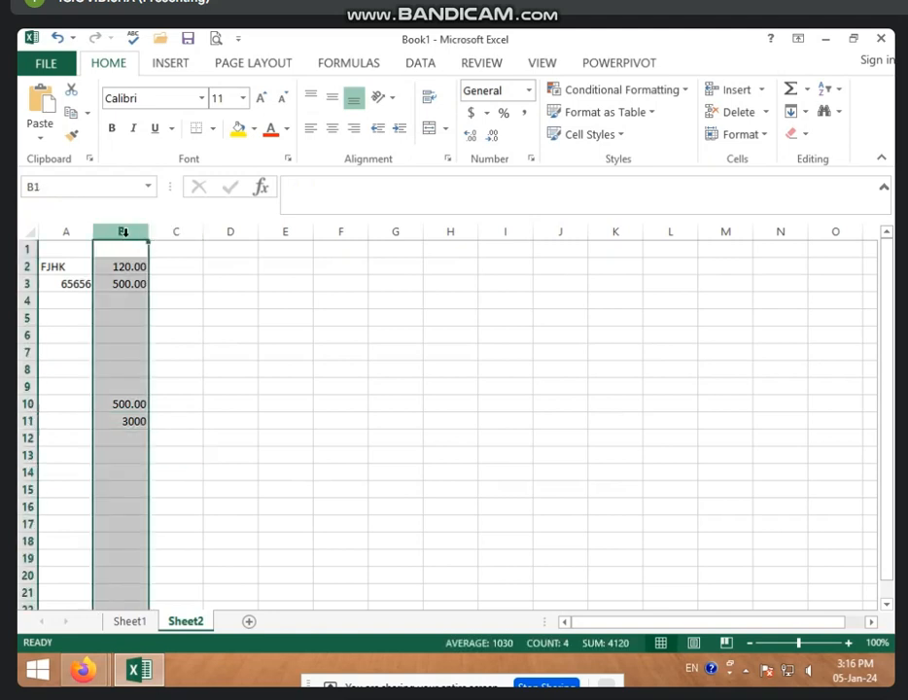
pyautogui.click(200, 435)
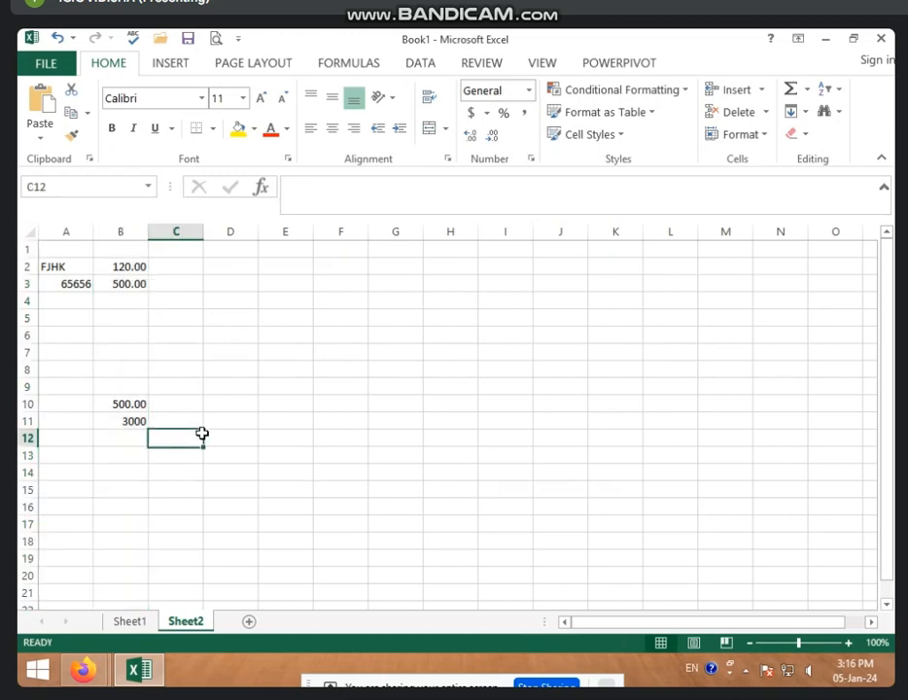
# Step: Apply the Number format to cell A3 and compare it with the formats of A5 and B3
pyautogui.click(65, 286)
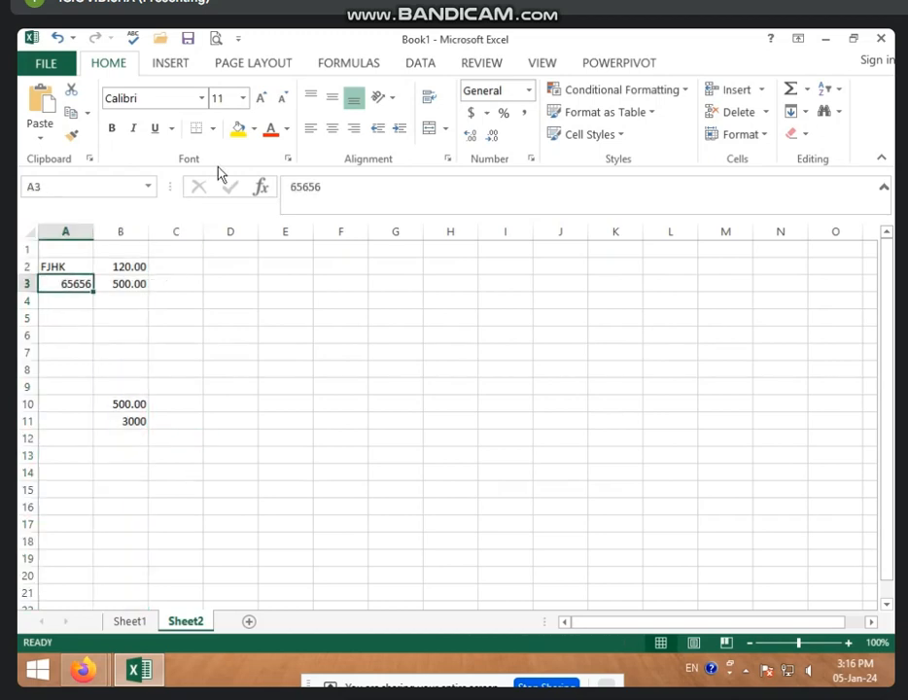
pyautogui.click(530, 92)
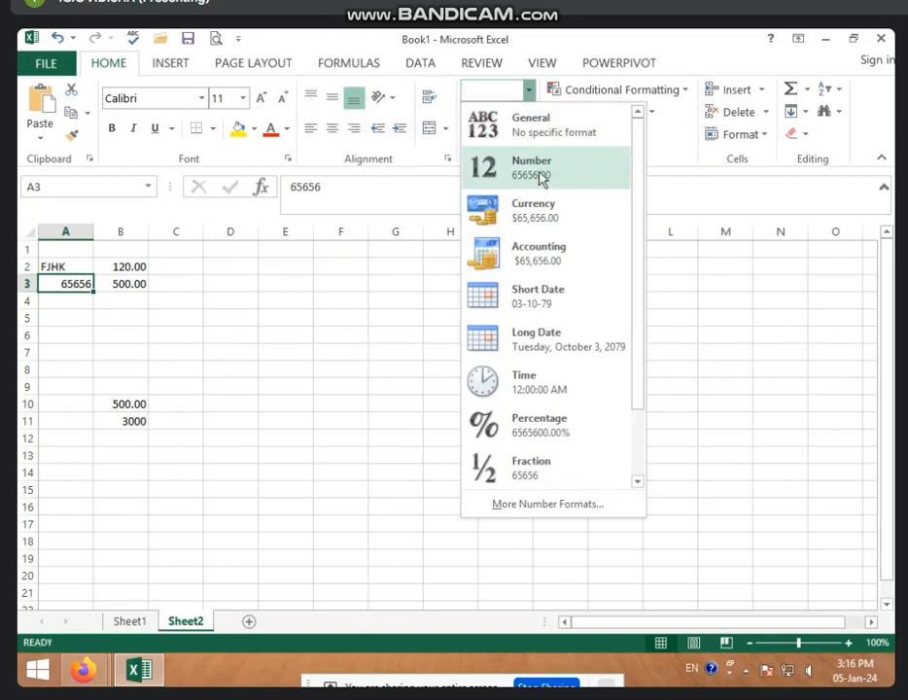
pyautogui.click(542, 179)
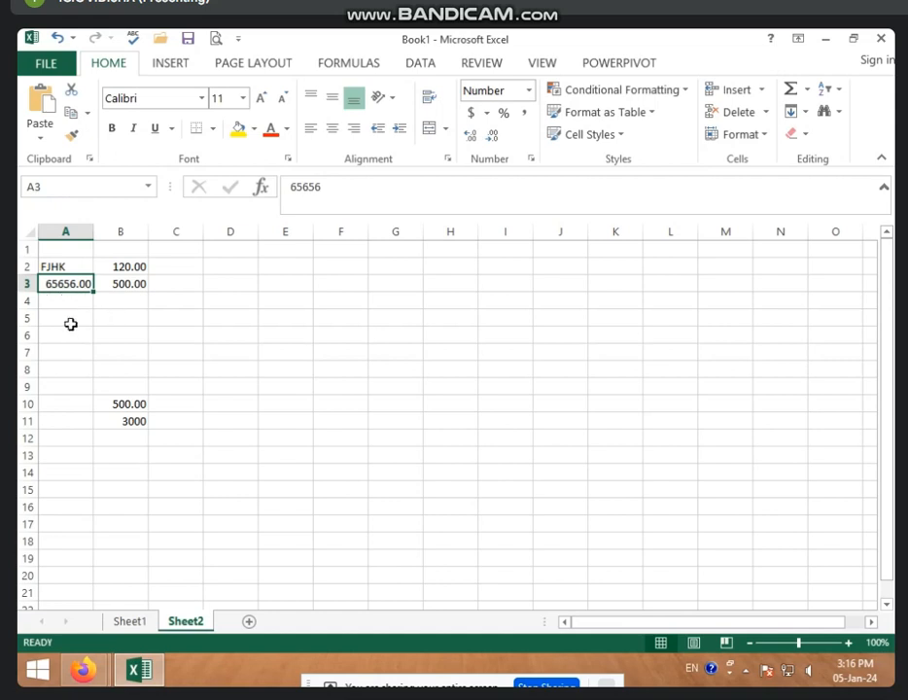
pyautogui.click(74, 322)
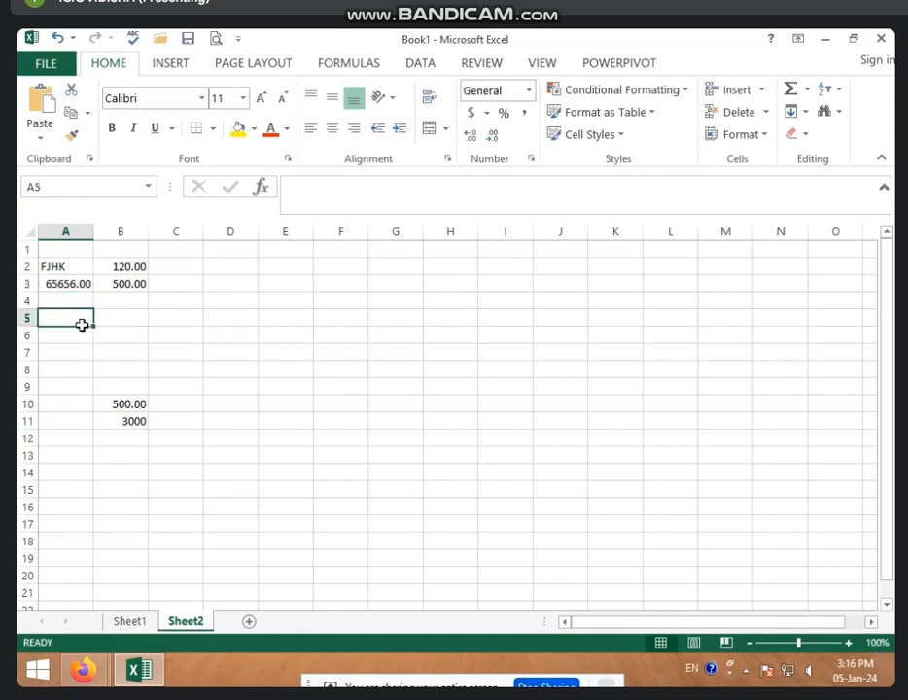
pyautogui.click(123, 282)
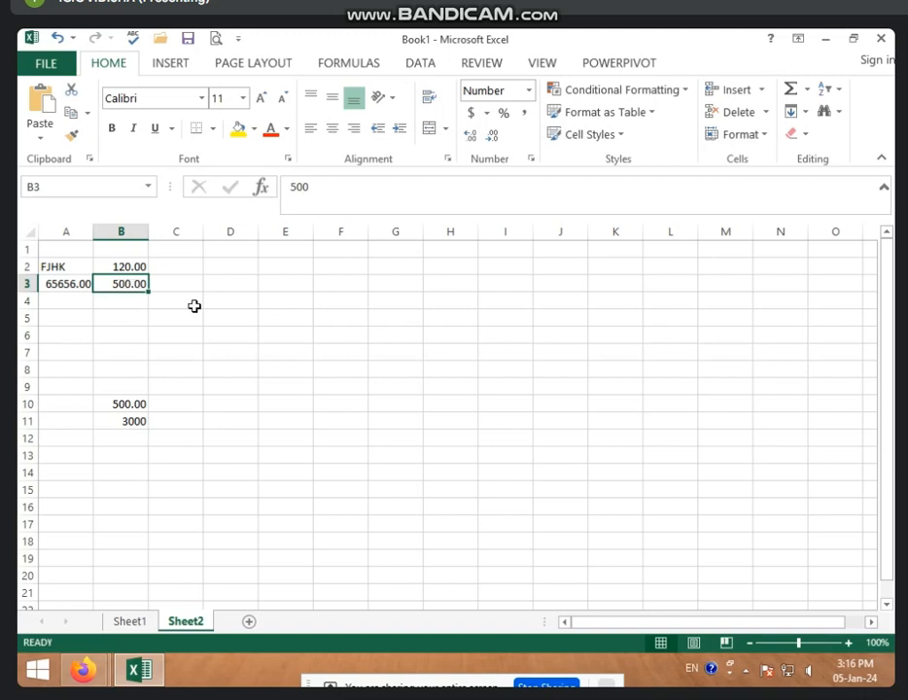
# Step: Enter the heading RATE in cell G2
pyautogui.click(337, 301)
pyautogui.click(408, 271)
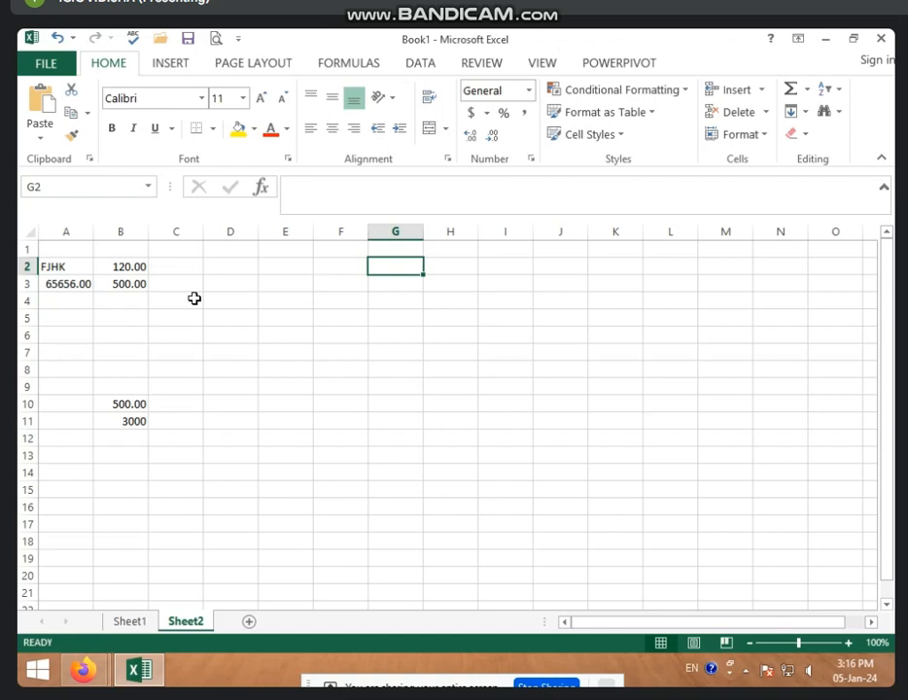
pyautogui.write('RATE')
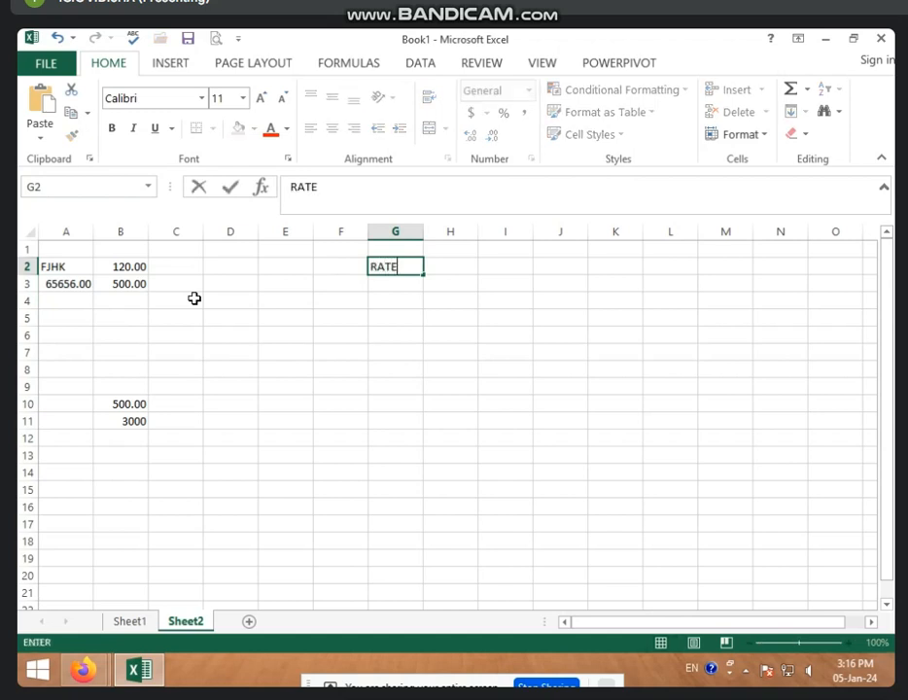
pyautogui.press('Return')
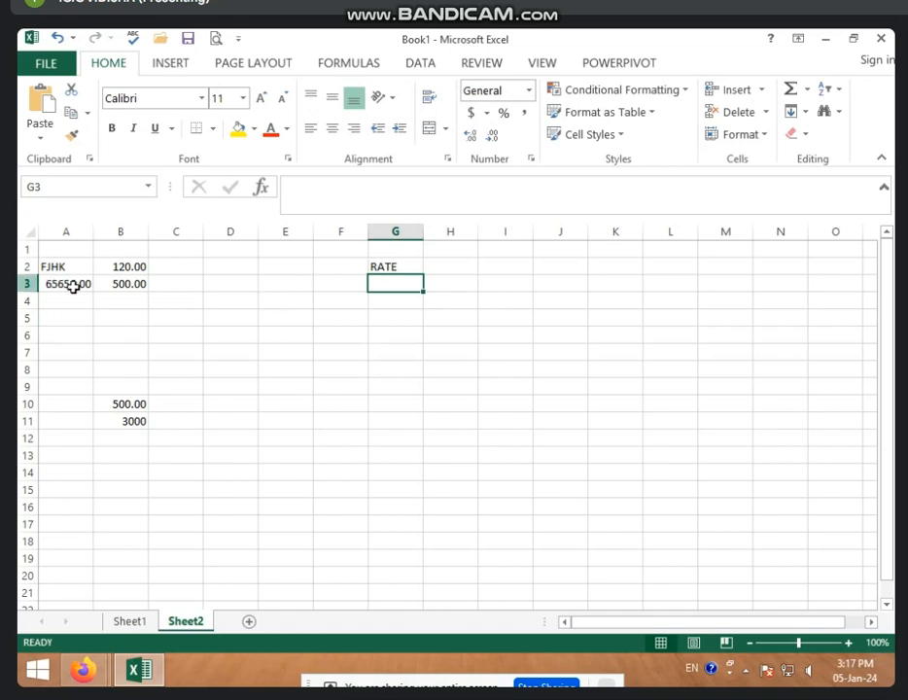
# Step: Enter the item names CPU in cell E3 and MOUSE in cell E4
pyautogui.click(292, 282)
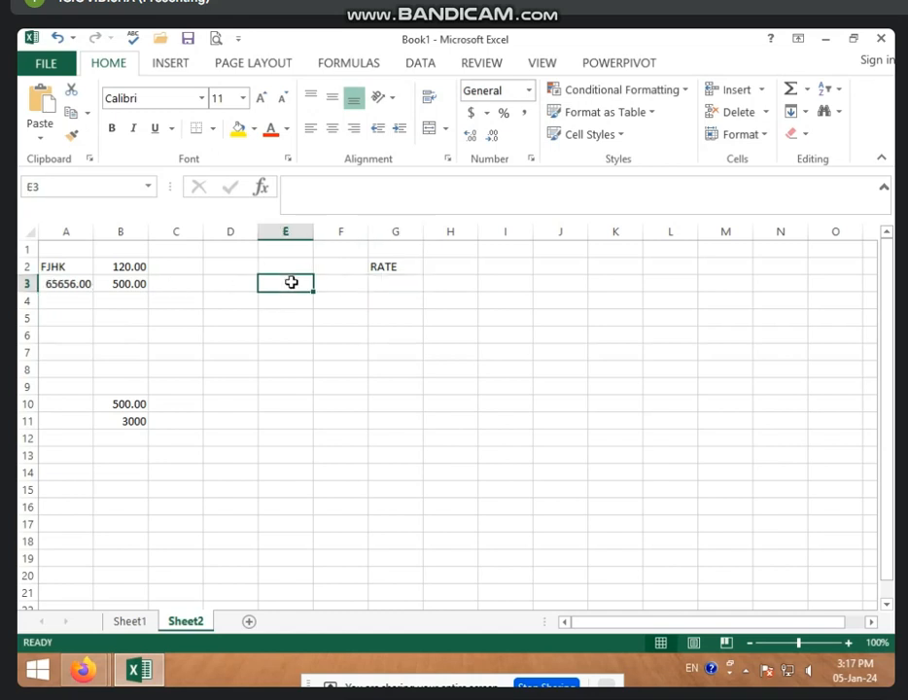
pyautogui.write('CPU')
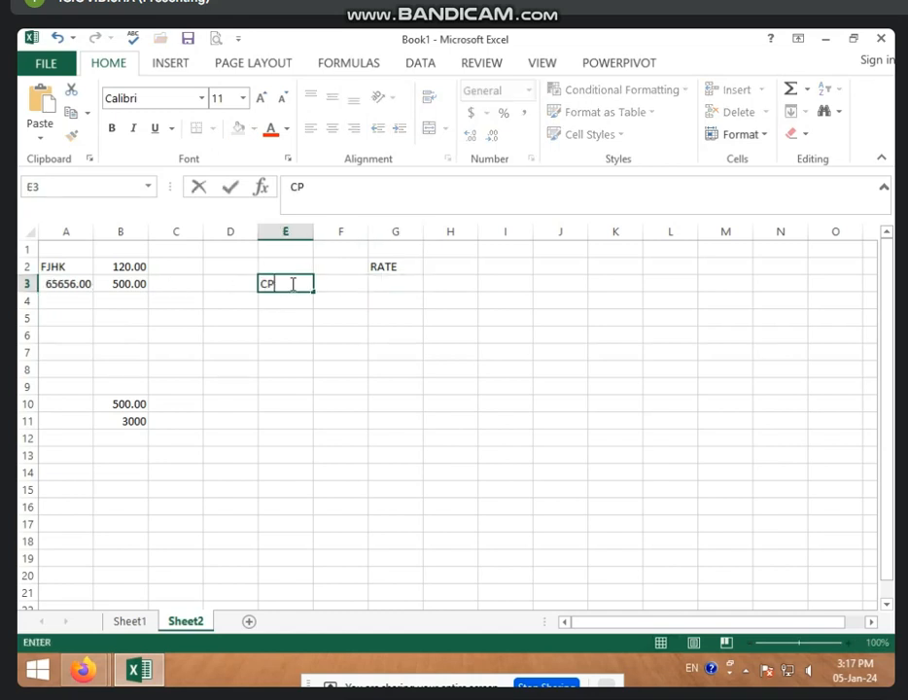
pyautogui.press('Return')
pyautogui.write('M')
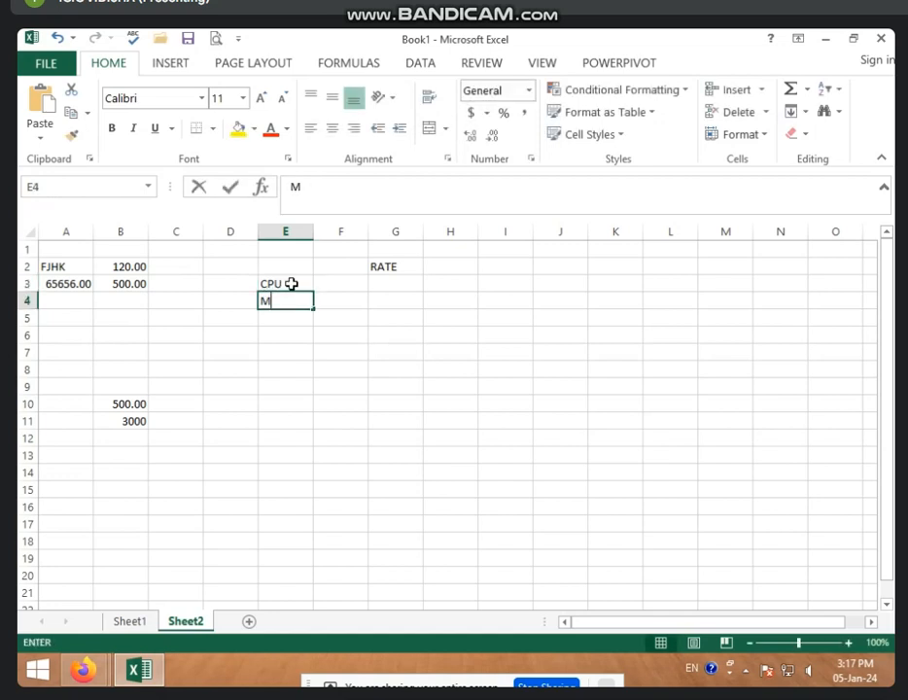
pyautogui.write('OUSE')
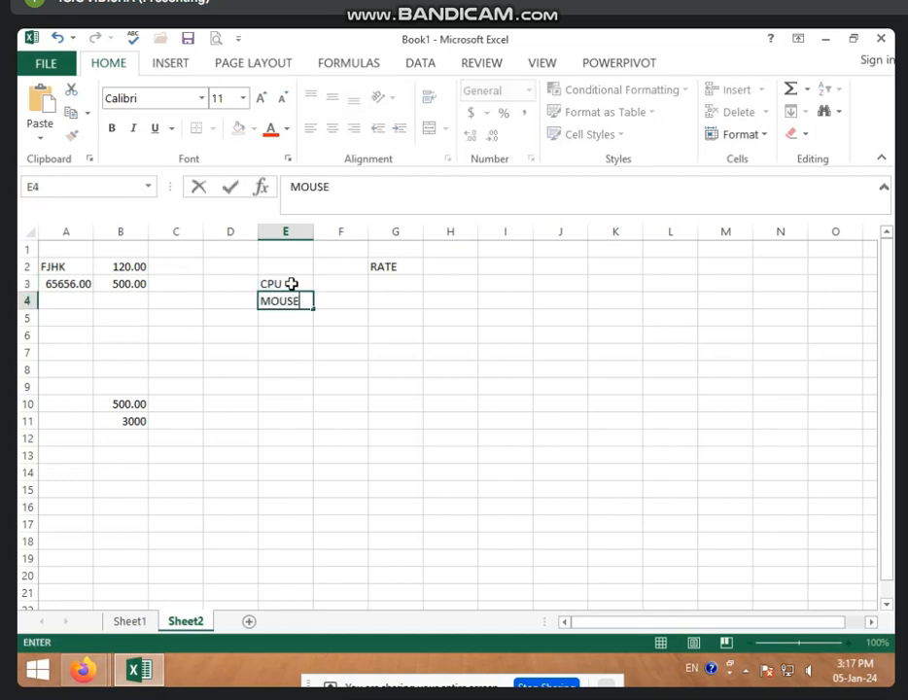
pyautogui.click(390, 296)
# Step: Apply the Number format to the whole RATE column G
pyautogui.moveTo(390, 291); pyautogui.dragTo(391, 329)
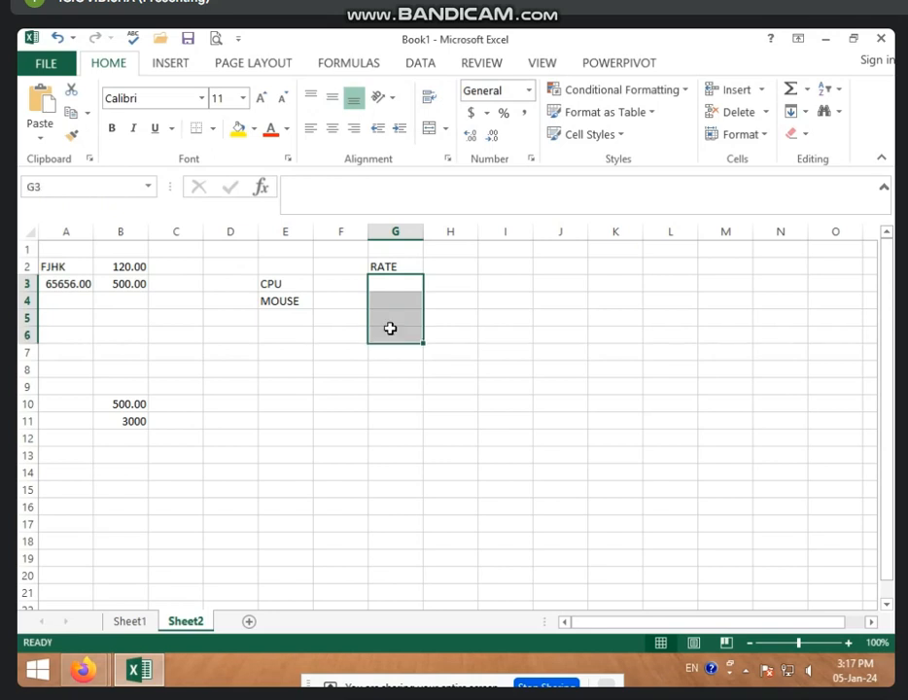
pyautogui.click(393, 316)
pyautogui.click(393, 282)
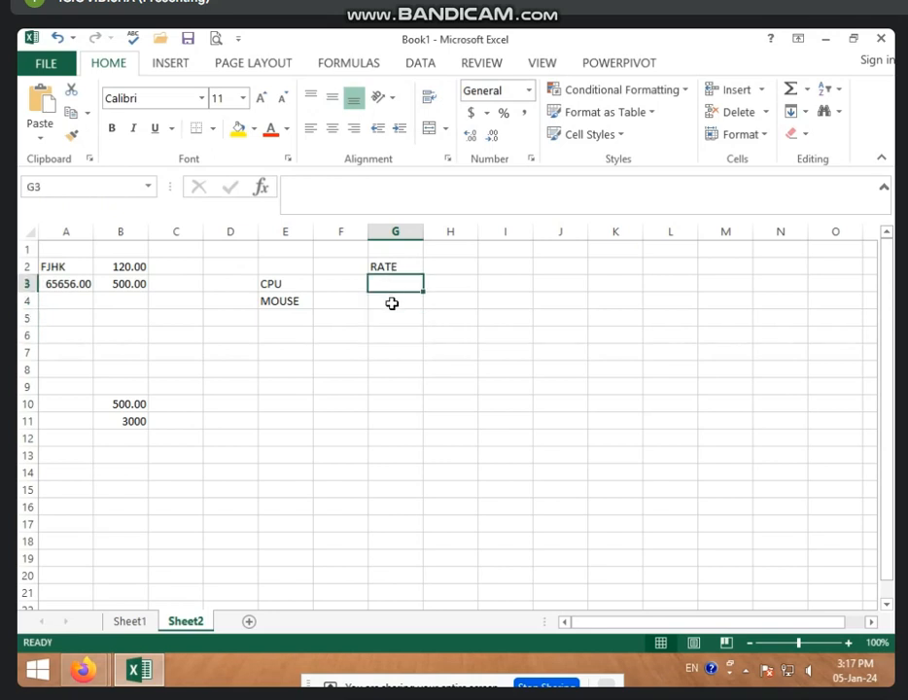
pyautogui.click(400, 232)
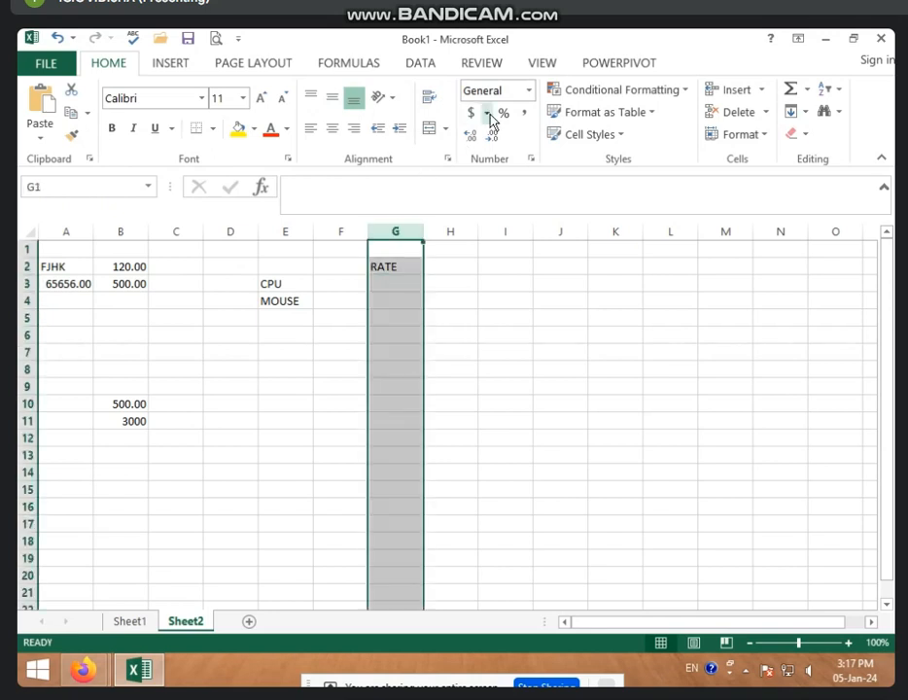
pyautogui.click(529, 90)
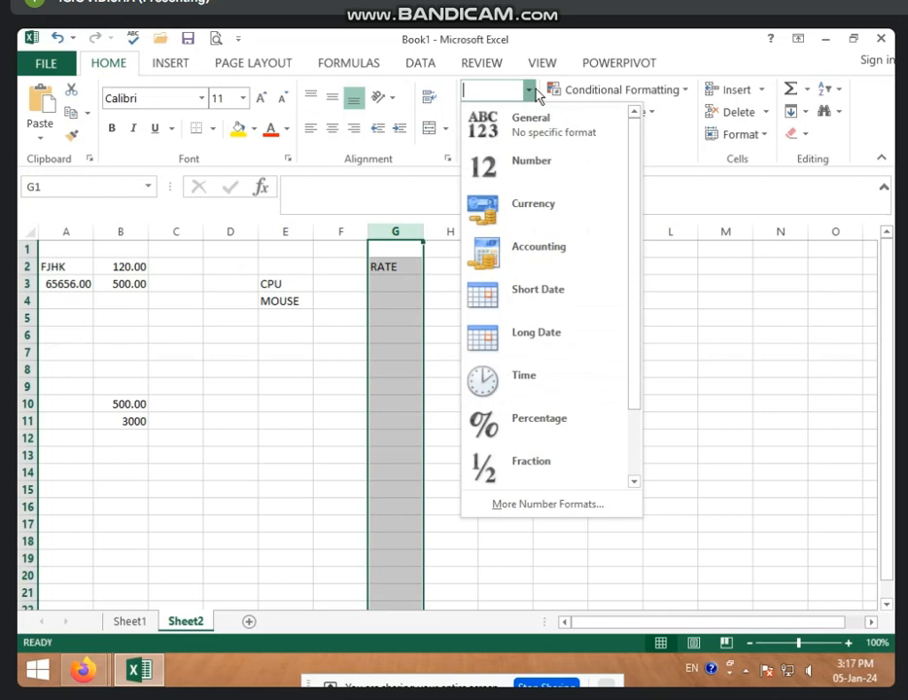
pyautogui.click(536, 173)
# Step: Enter 10000 in cell G3 as the rate for the CPU
pyautogui.click(390, 285)
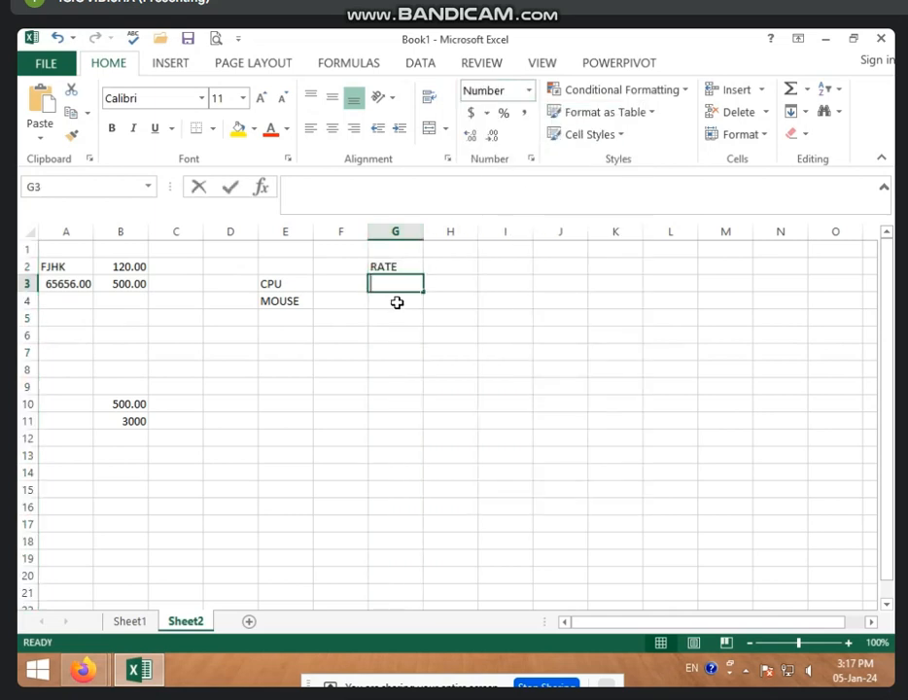
pyautogui.write('10000')
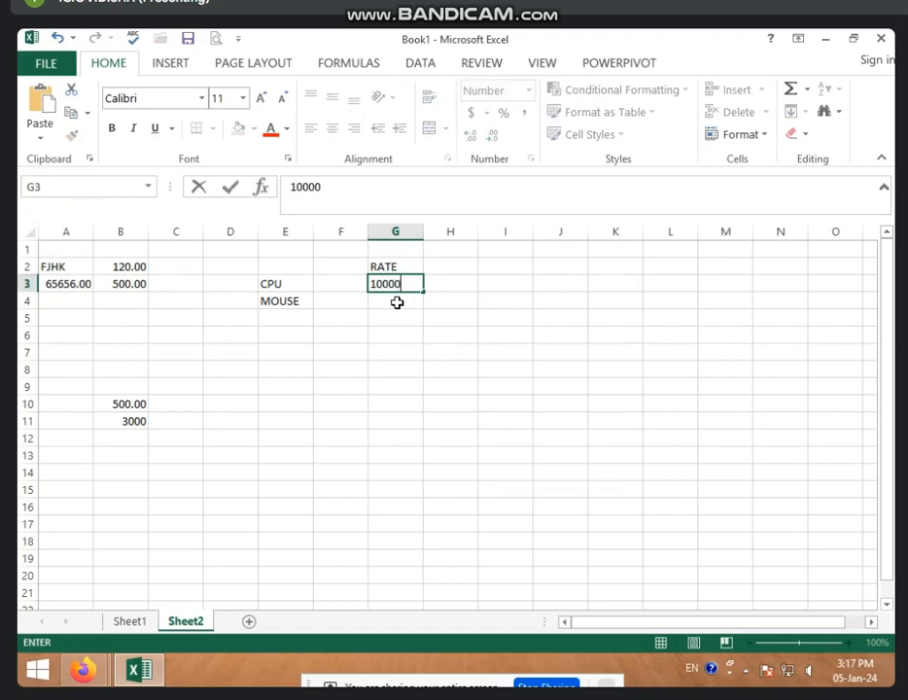
pyautogui.press('Return')
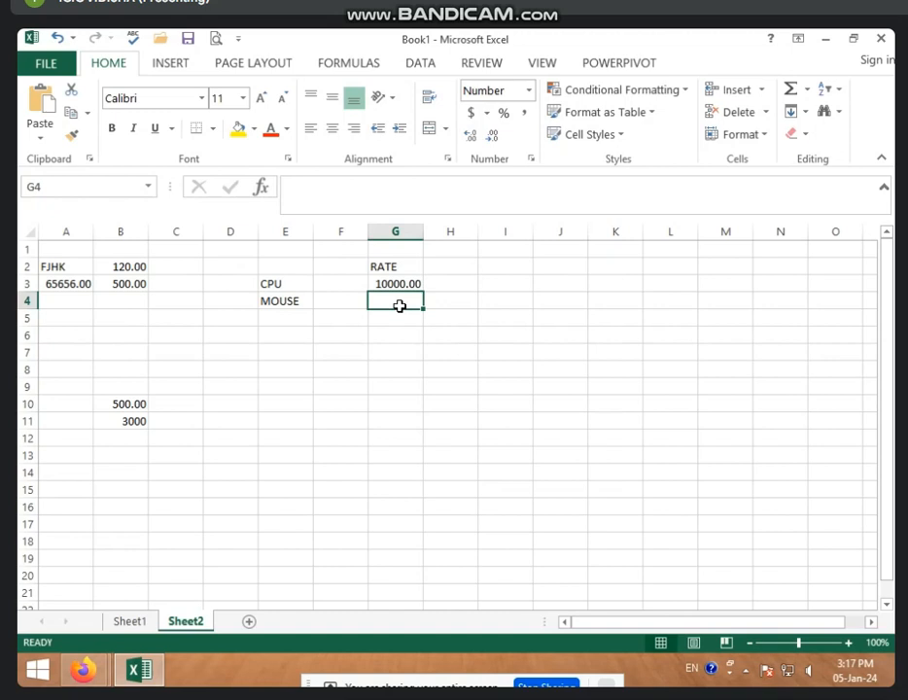
# Step: Check the format of column G and its empty cell G5, and view the available number formats without applying one
pyautogui.click(406, 231)
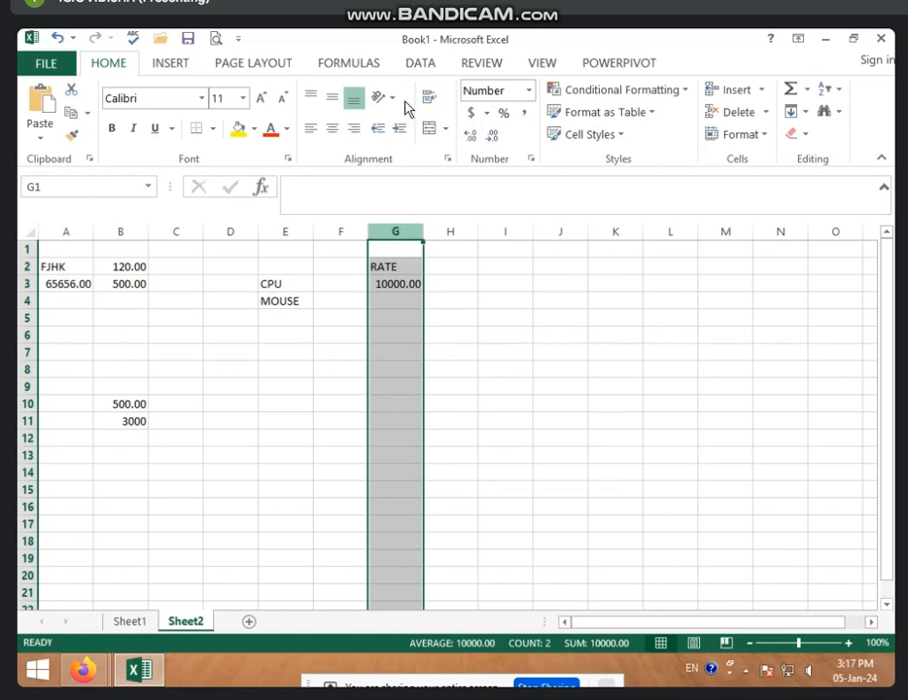
pyautogui.click(395, 317)
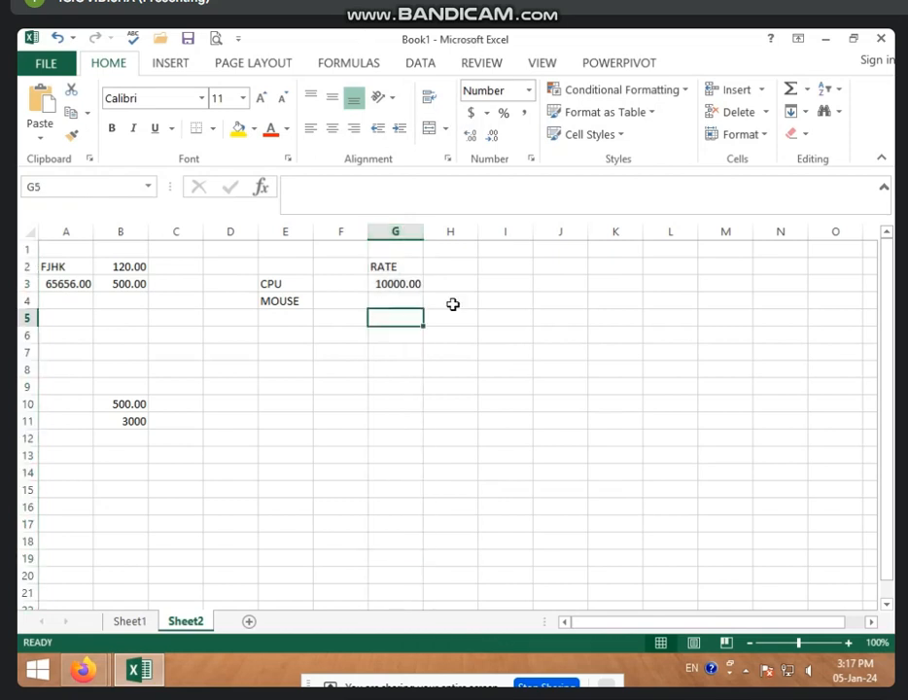
pyautogui.click(529, 90)
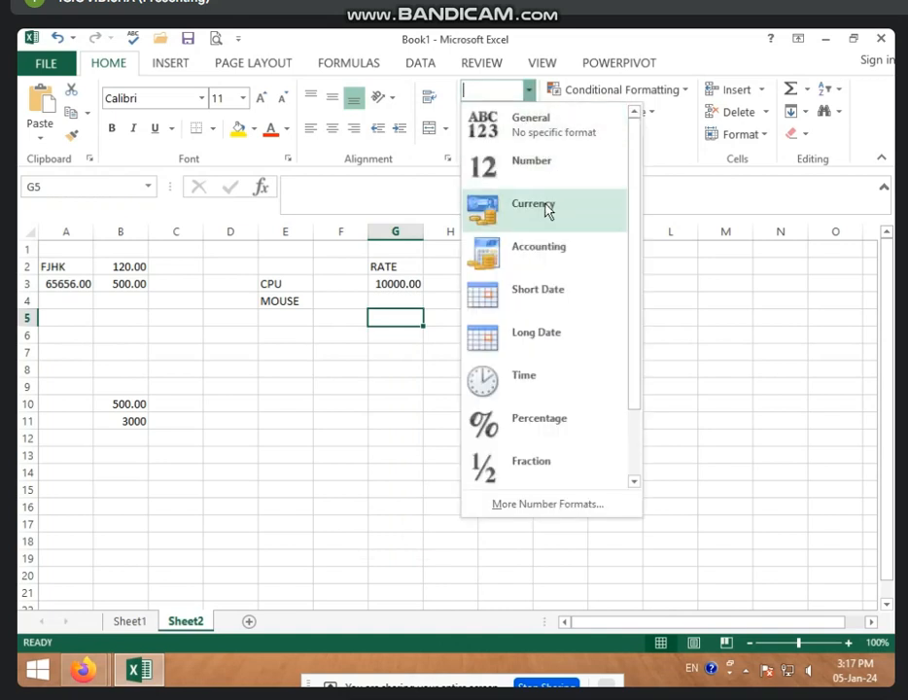
pyautogui.click(237, 351)
pyautogui.click(257, 338)
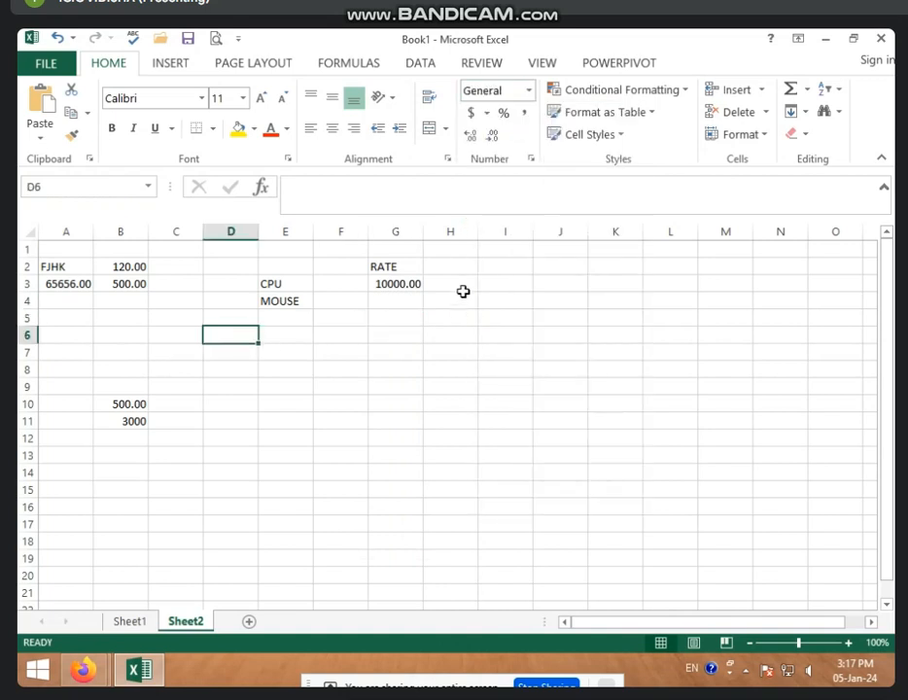
# Step: Enter 450 in cell H3 and apply the Currency format to it
pyautogui.click(457, 284)
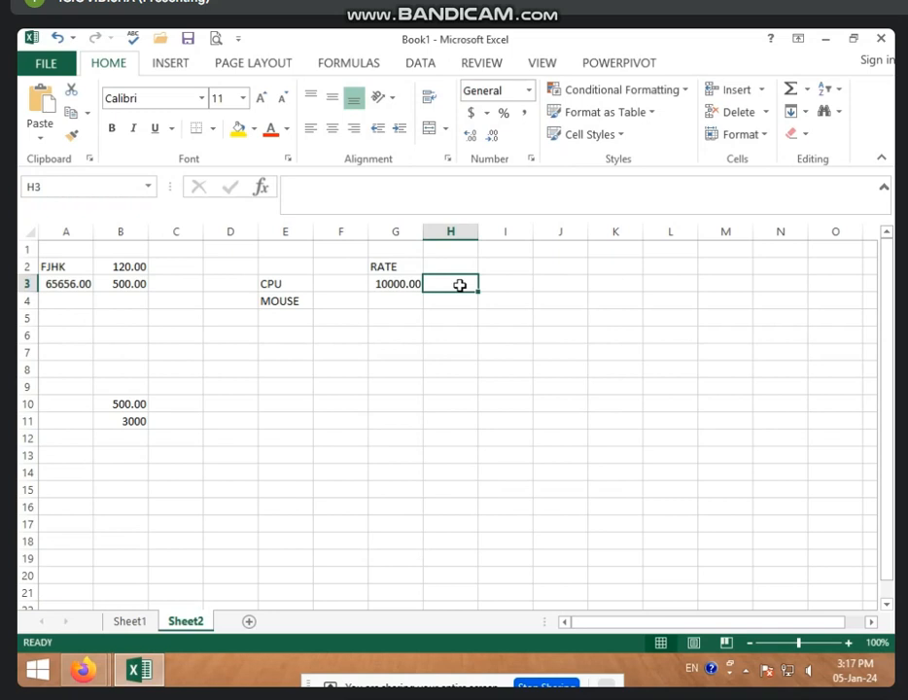
pyautogui.write('450')
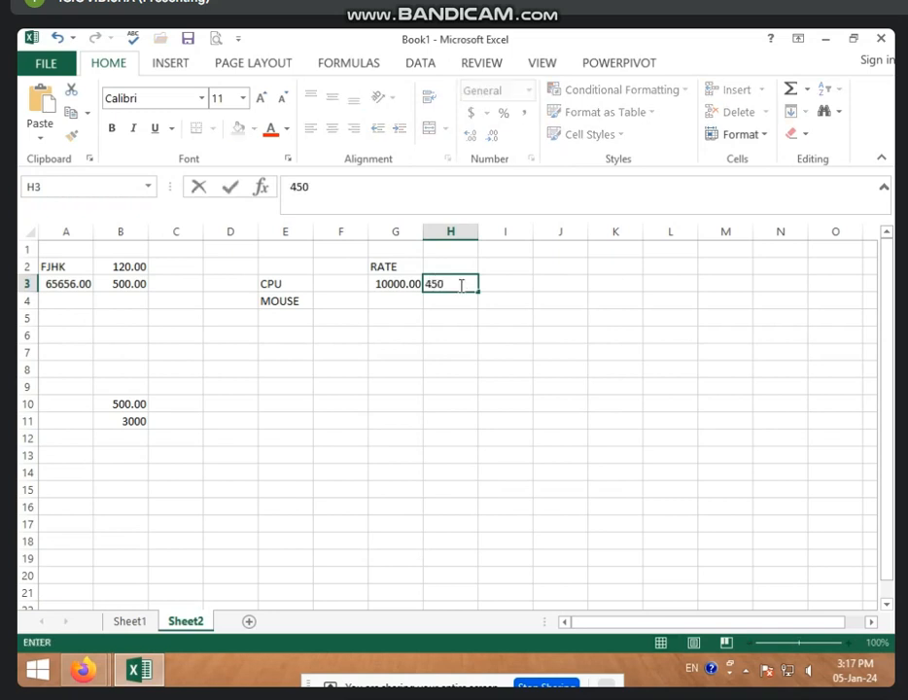
pyautogui.click(488, 344)
pyautogui.click(453, 285)
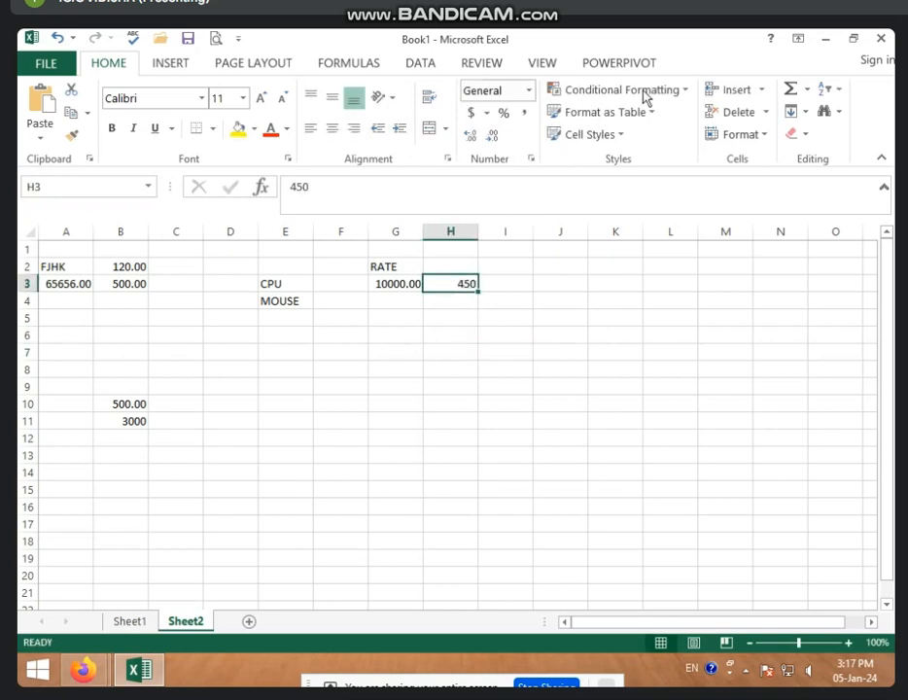
pyautogui.click(528, 91)
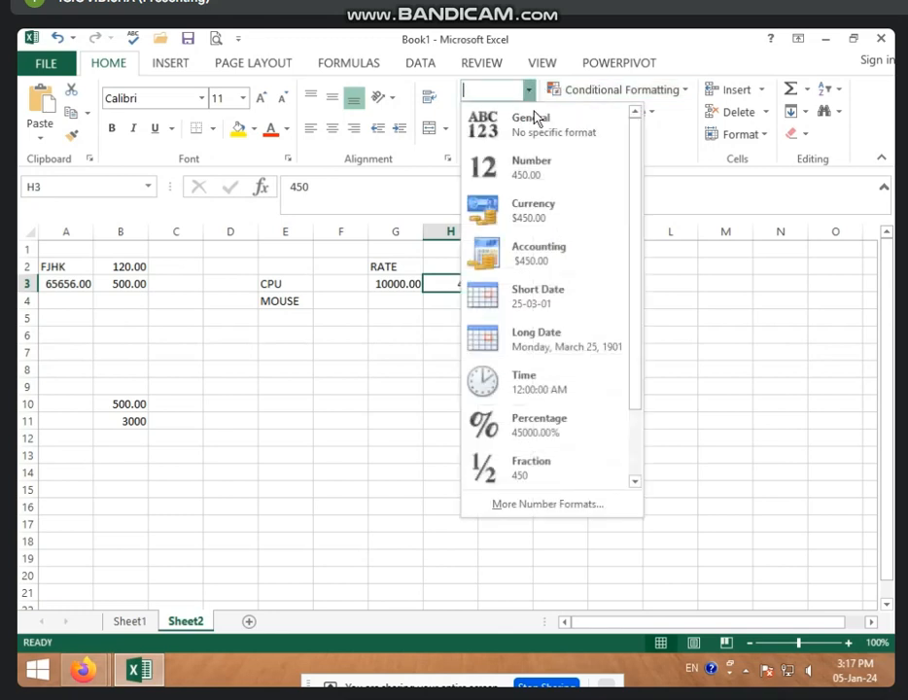
pyautogui.click(550, 220)
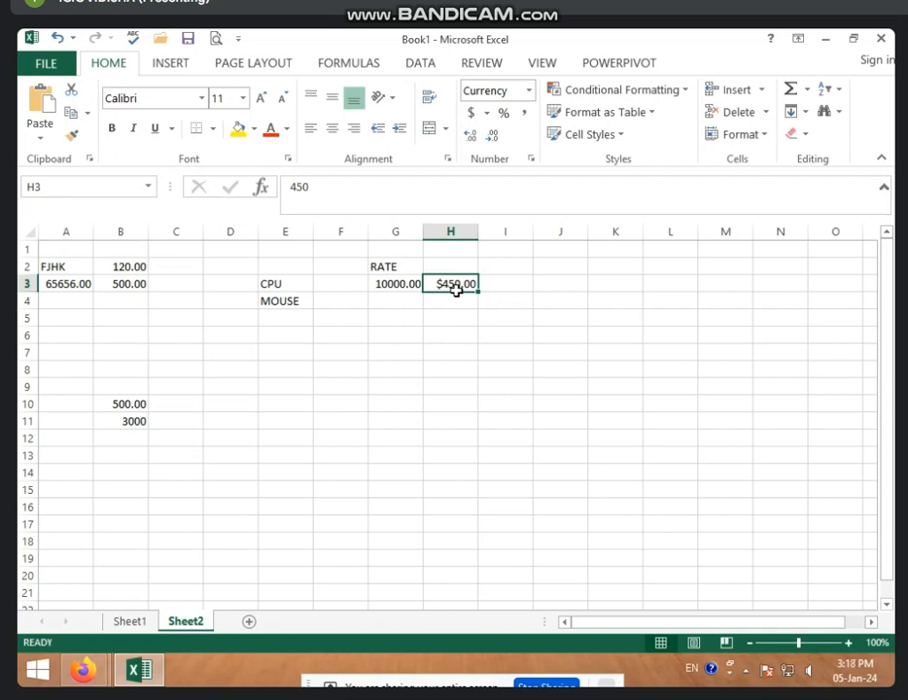
# Step: Widen column H to about four and a half times its width
pyautogui.click(497, 312)
pyautogui.click(466, 284)
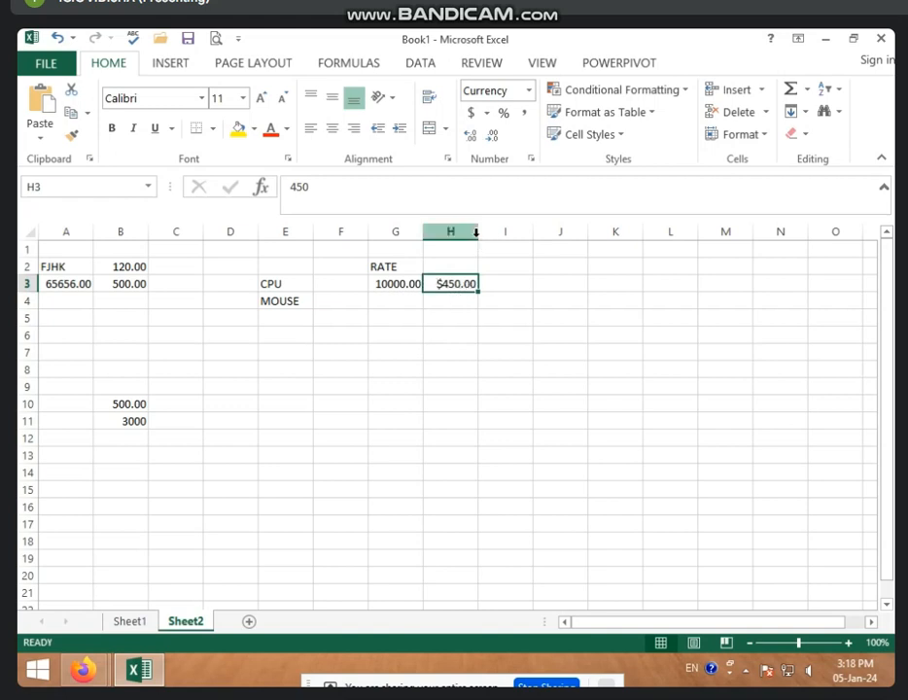
pyautogui.moveTo(478, 231); pyautogui.dragTo(672, 239)
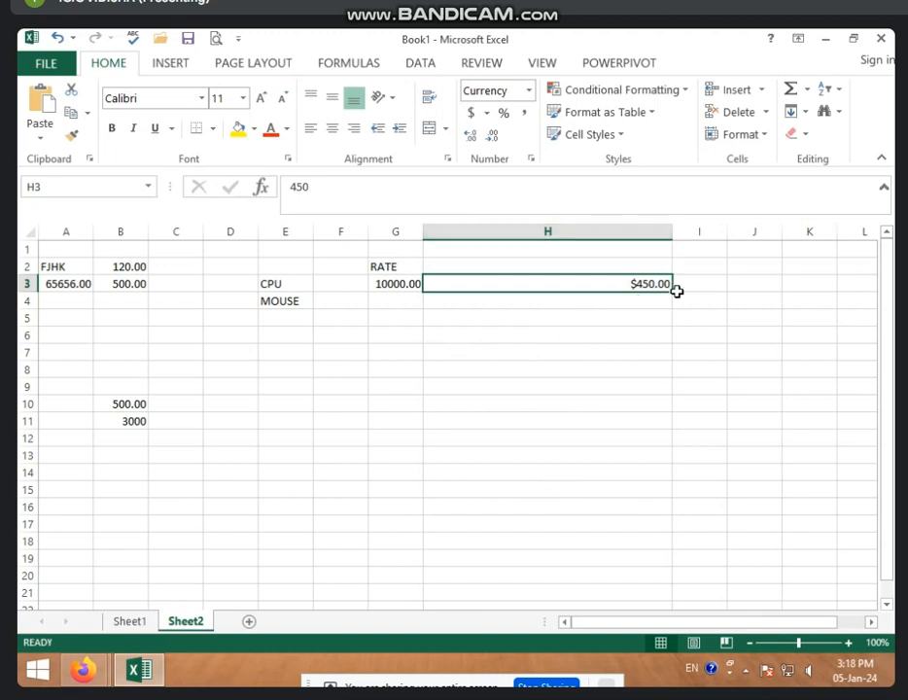
# Step: View the format choices for H3 without changing it, and compare the formats of cells H4 and G3
pyautogui.click(529, 90)
pyautogui.click(373, 523)
pyautogui.click(455, 303)
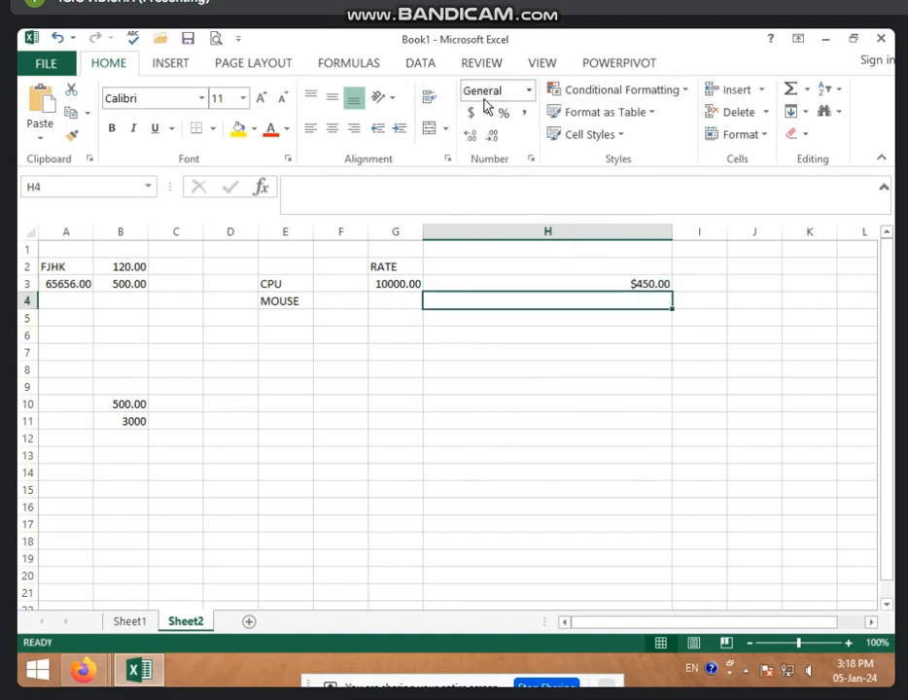
pyautogui.click(408, 299)
pyautogui.click(405, 285)
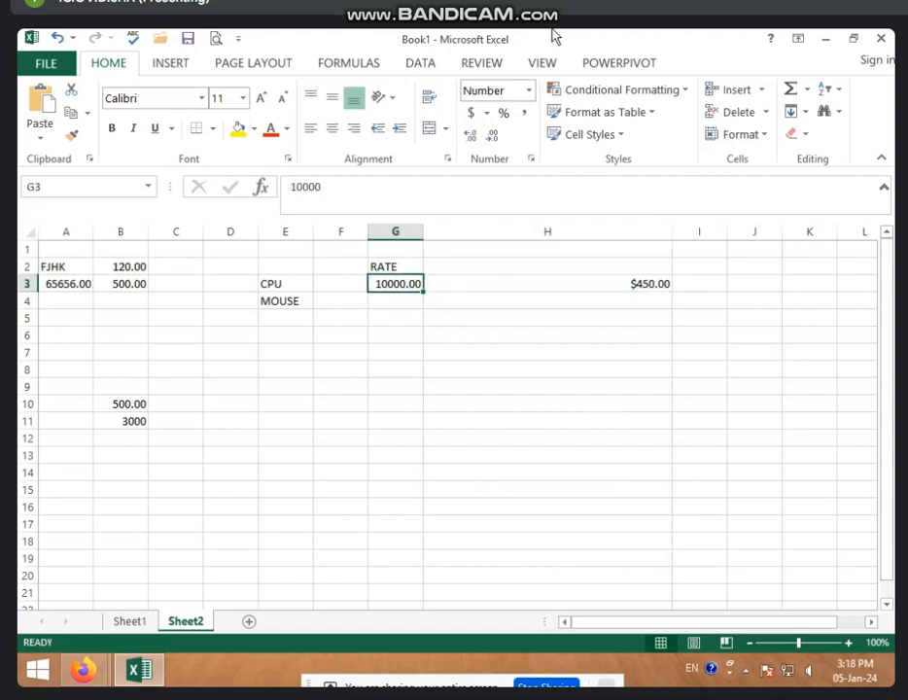